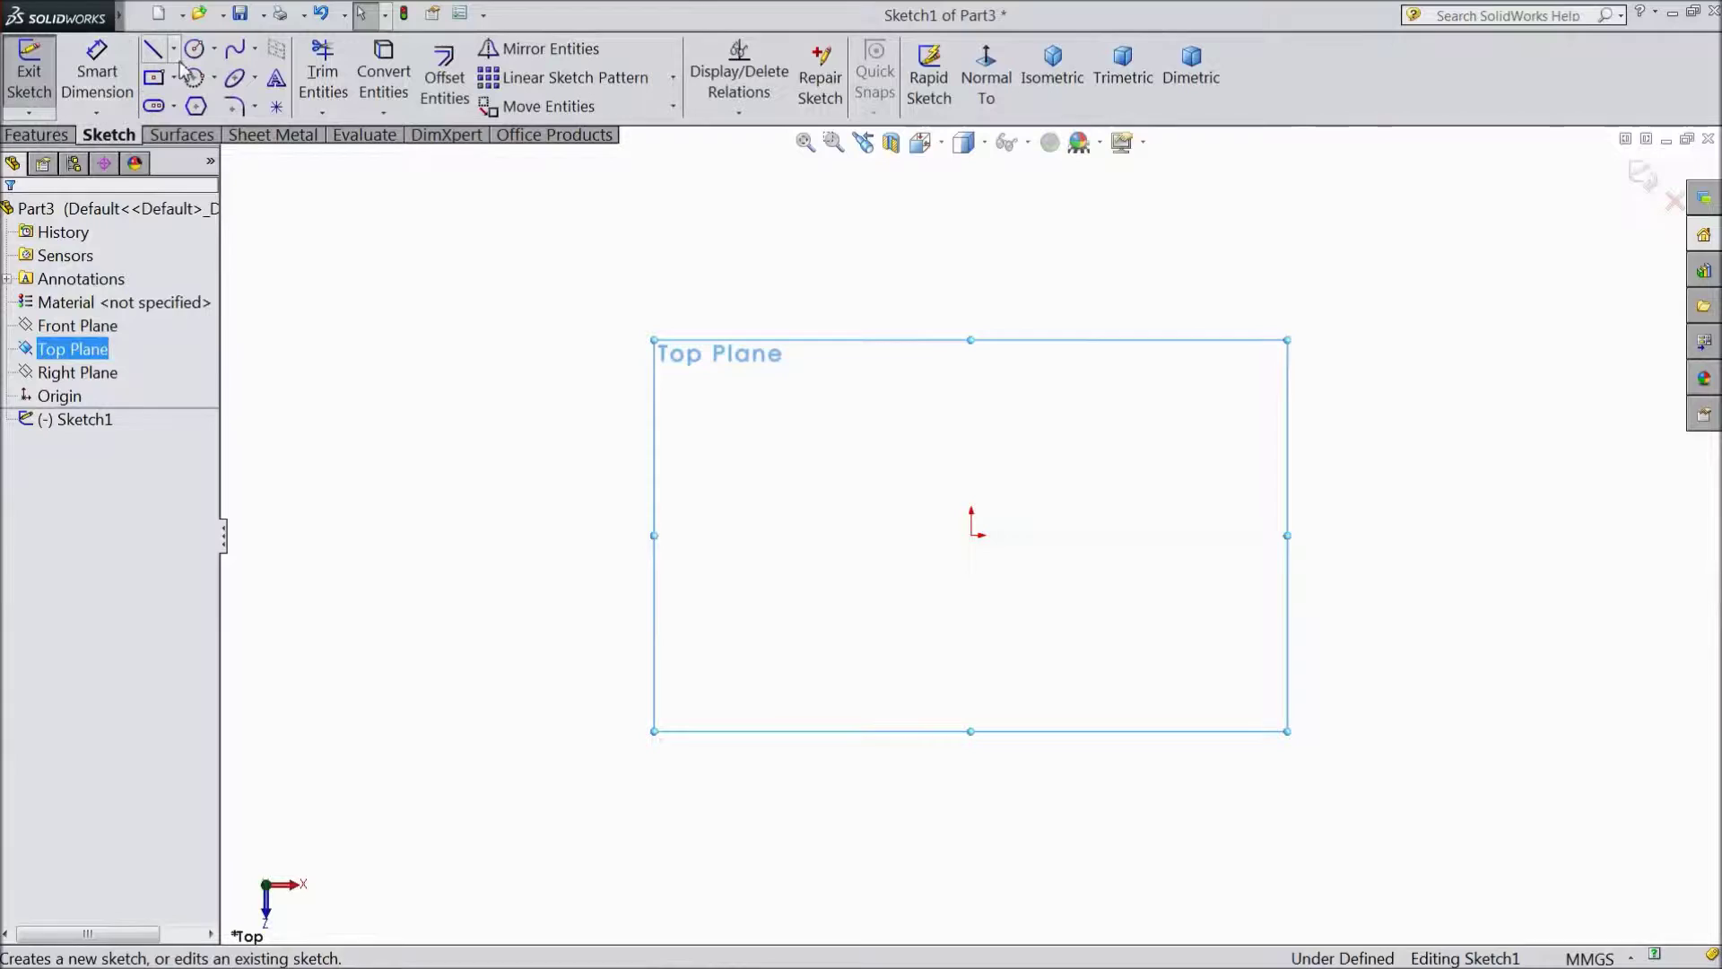
Sketch a circle centred on the origin.
{"action": "left_click", "coordinate": [194, 49]}
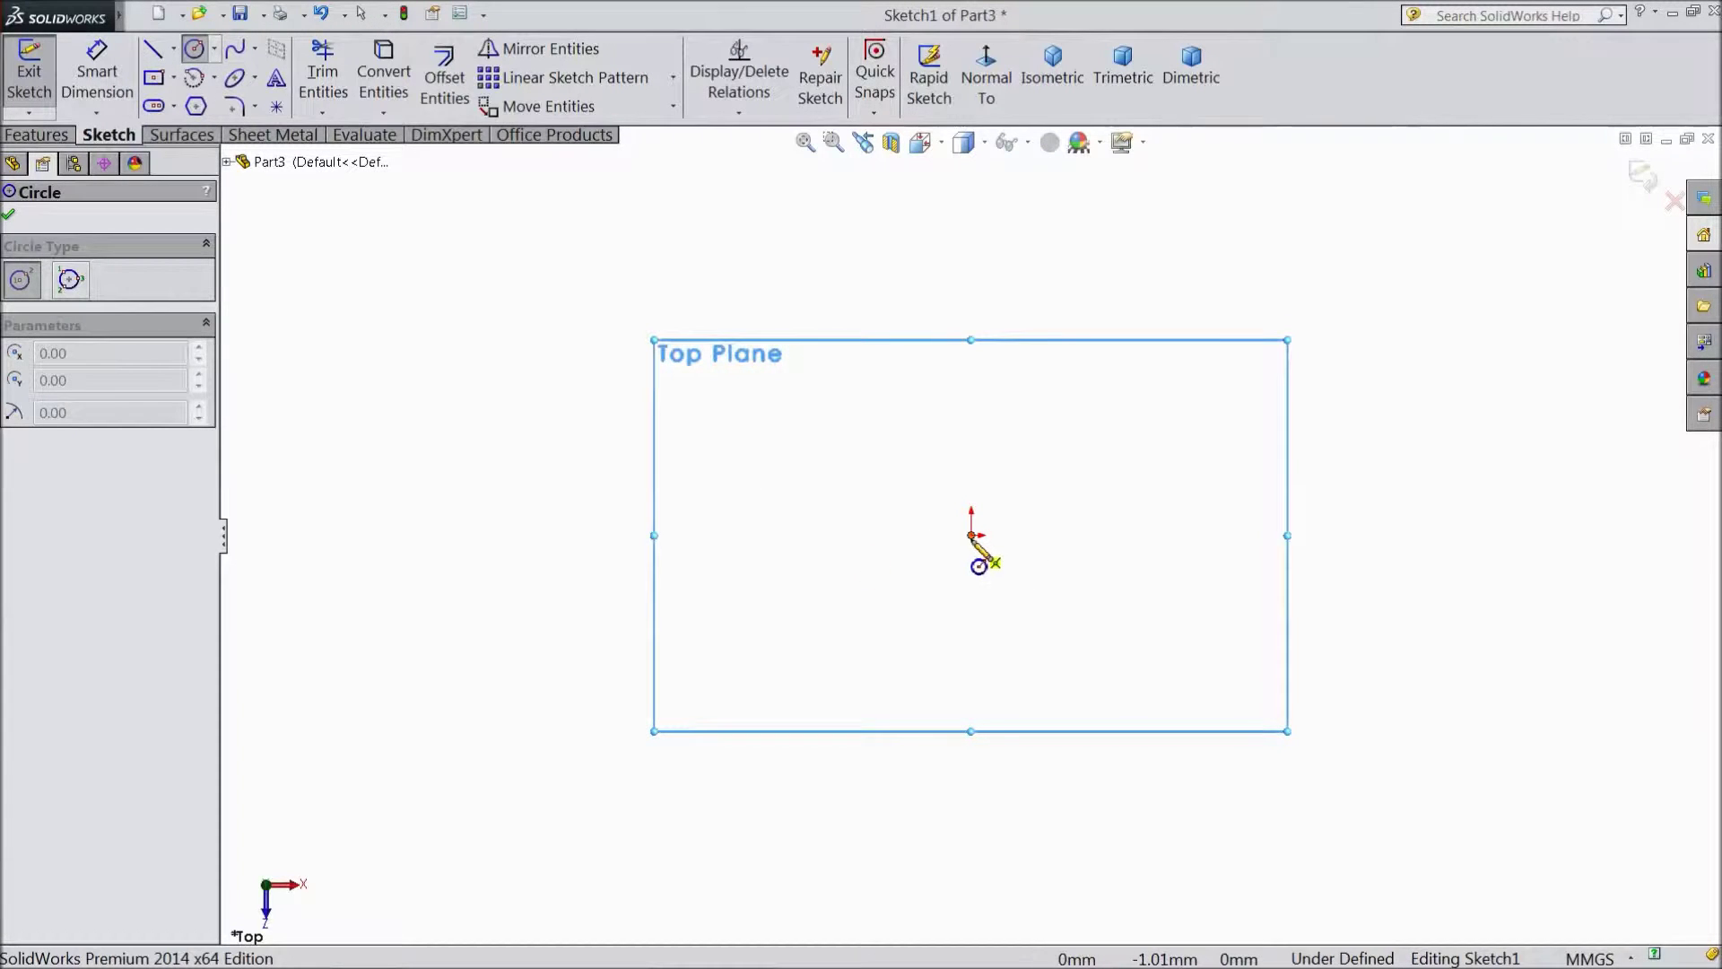
{"action": "left_click", "coordinate": [971, 537]}
{"action": "left_click", "coordinate": [794, 441]}
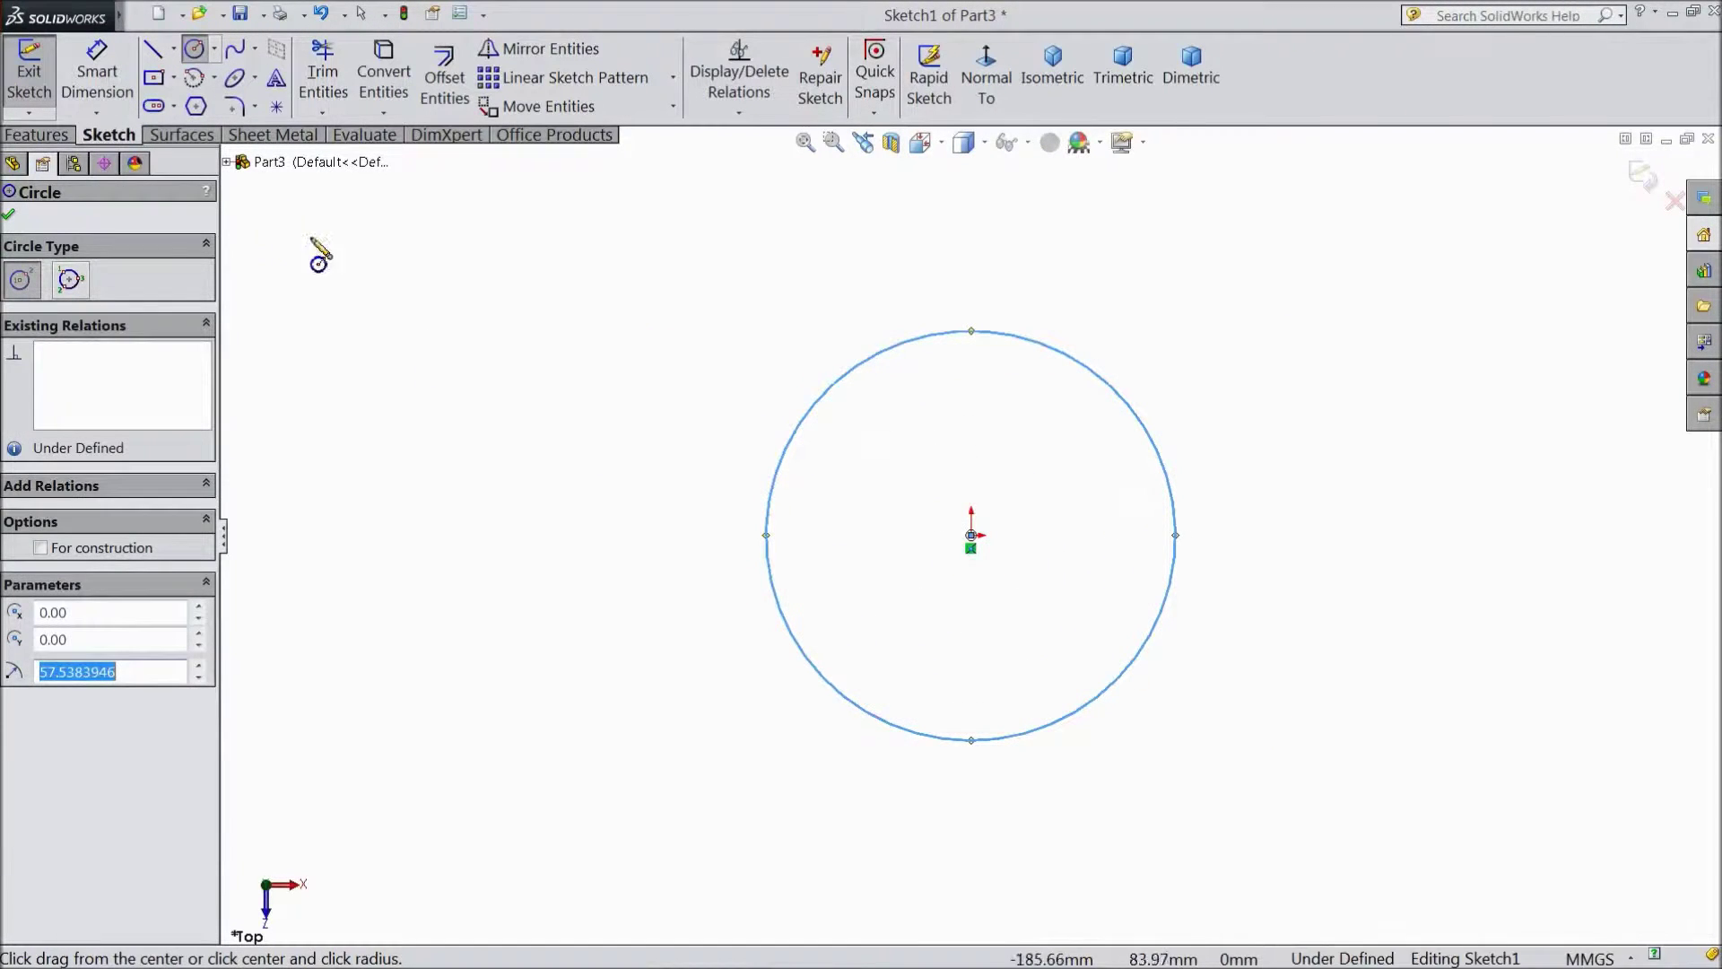
Dimension the circle's diameter to 2 mm, fully defining the sketch.
{"action": "left_click", "coordinate": [91, 100]}
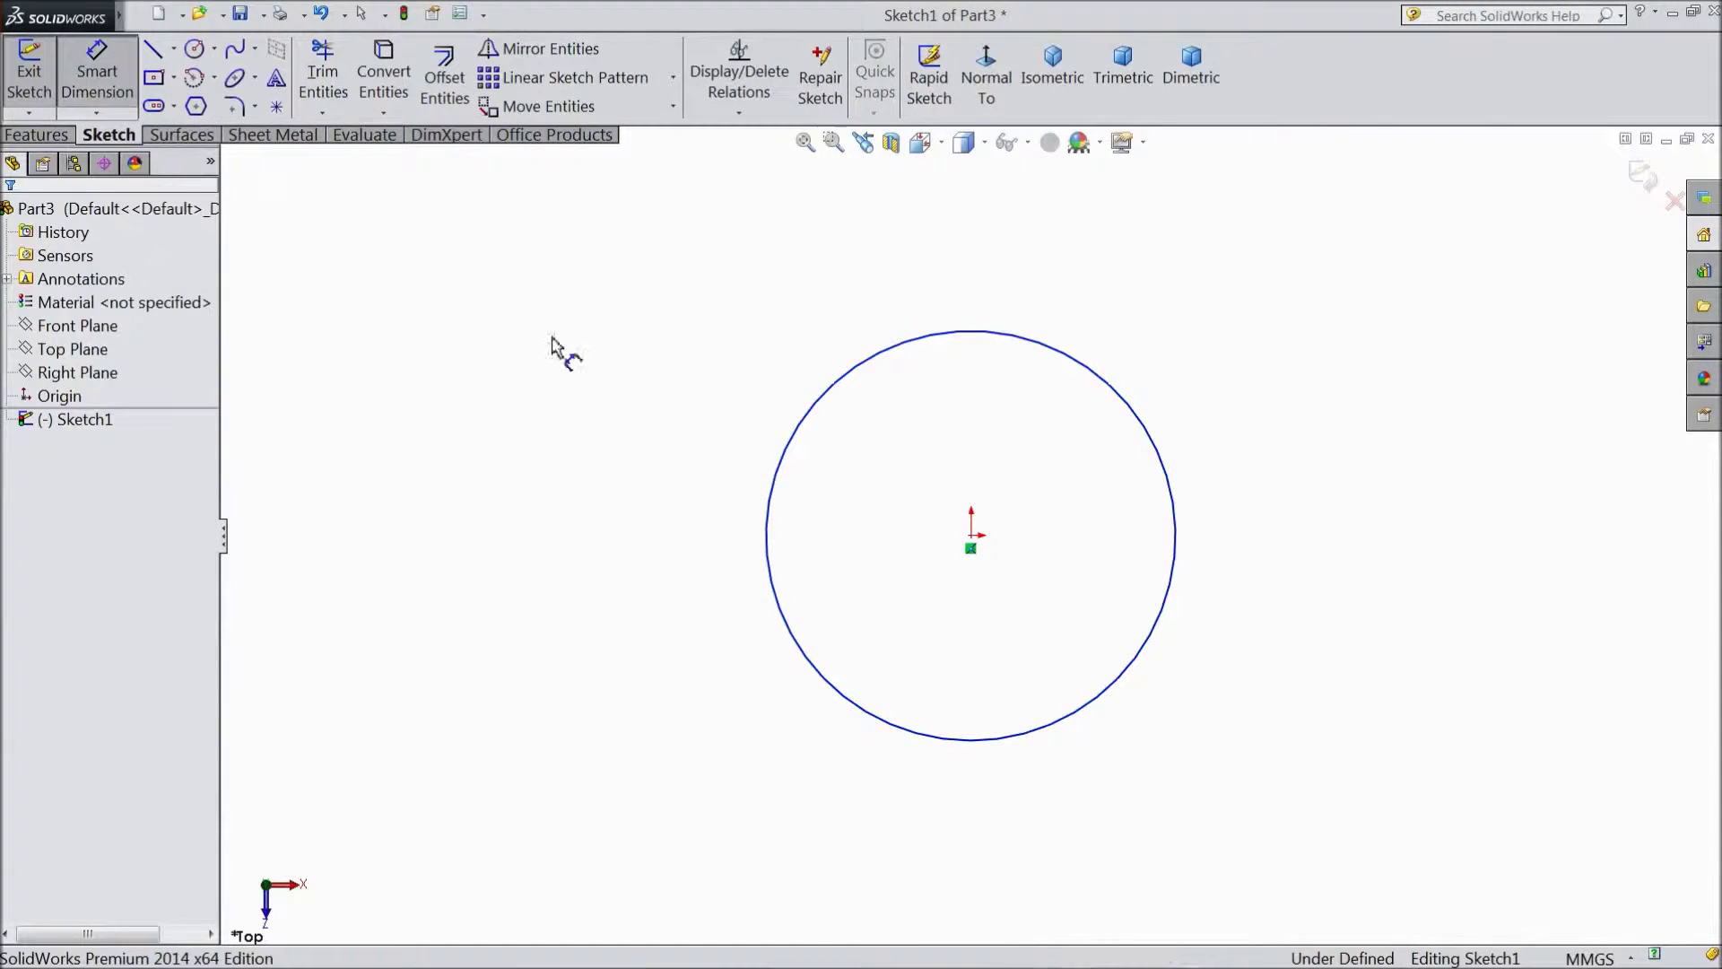
{"action": "left_click", "coordinate": [764, 526]}
{"action": "left_click", "coordinate": [661, 569]}
{"action": "type", "text": "2"}
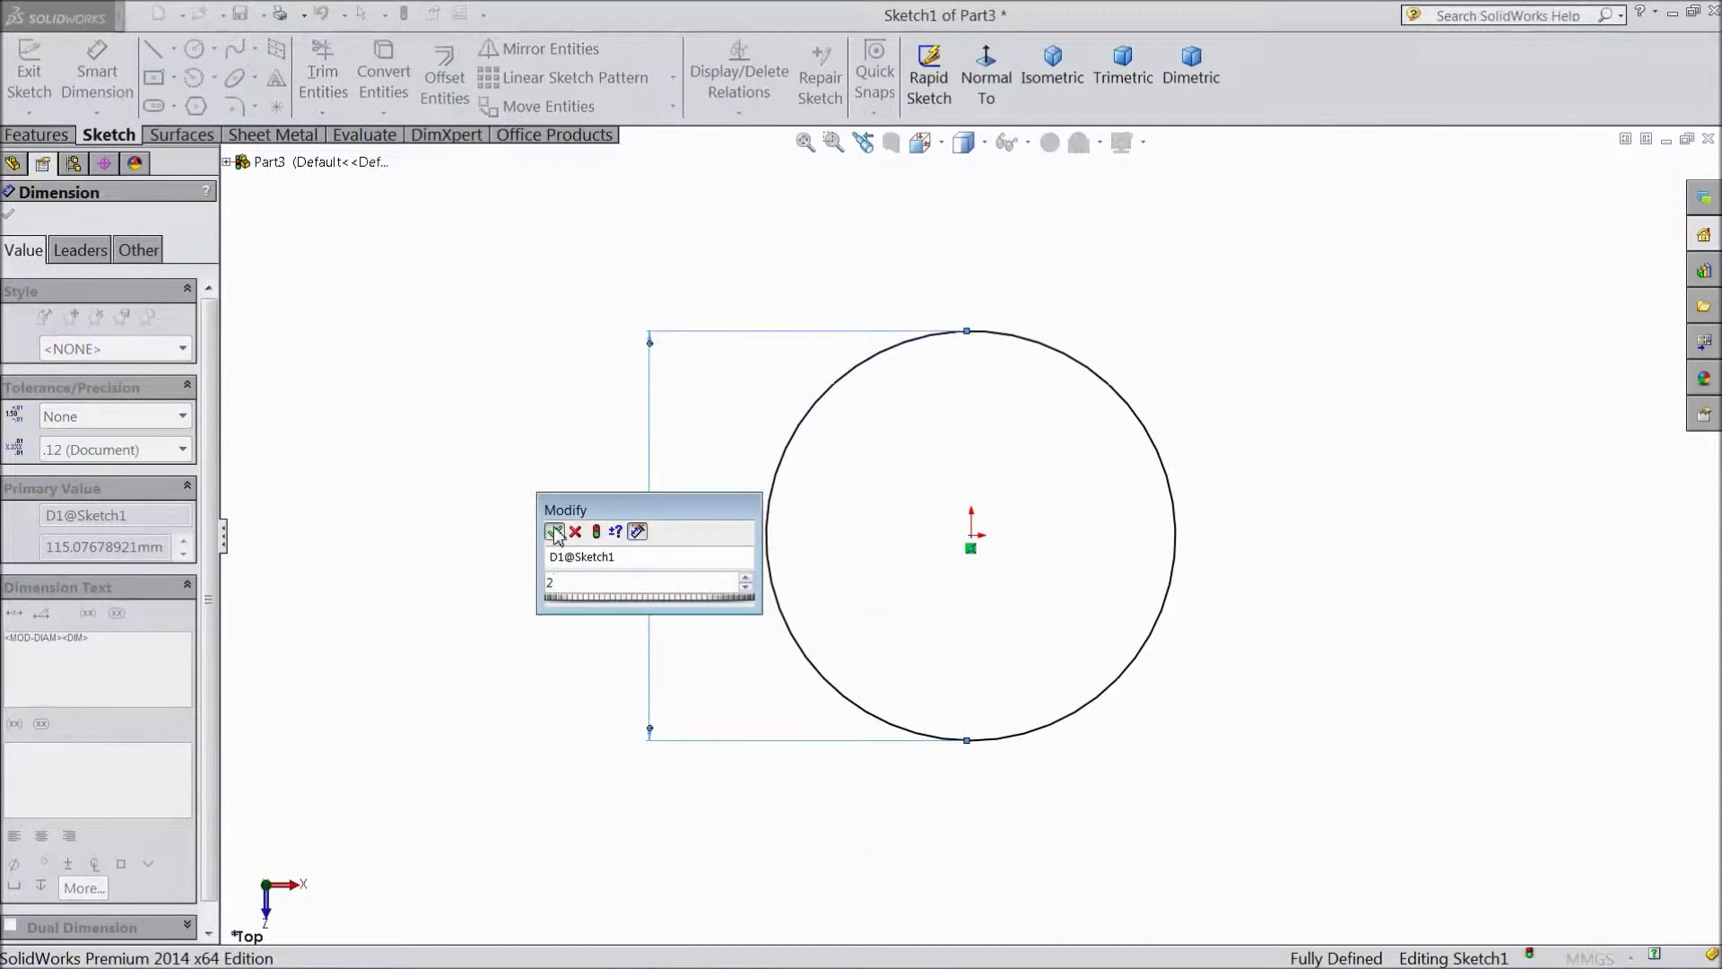
{"action": "left_click", "coordinate": [552, 532]}
Extrude the circle 8 mm with a Mid Plane end condition as Boss-Extrude1.
{"action": "left_click", "coordinate": [37, 135]}
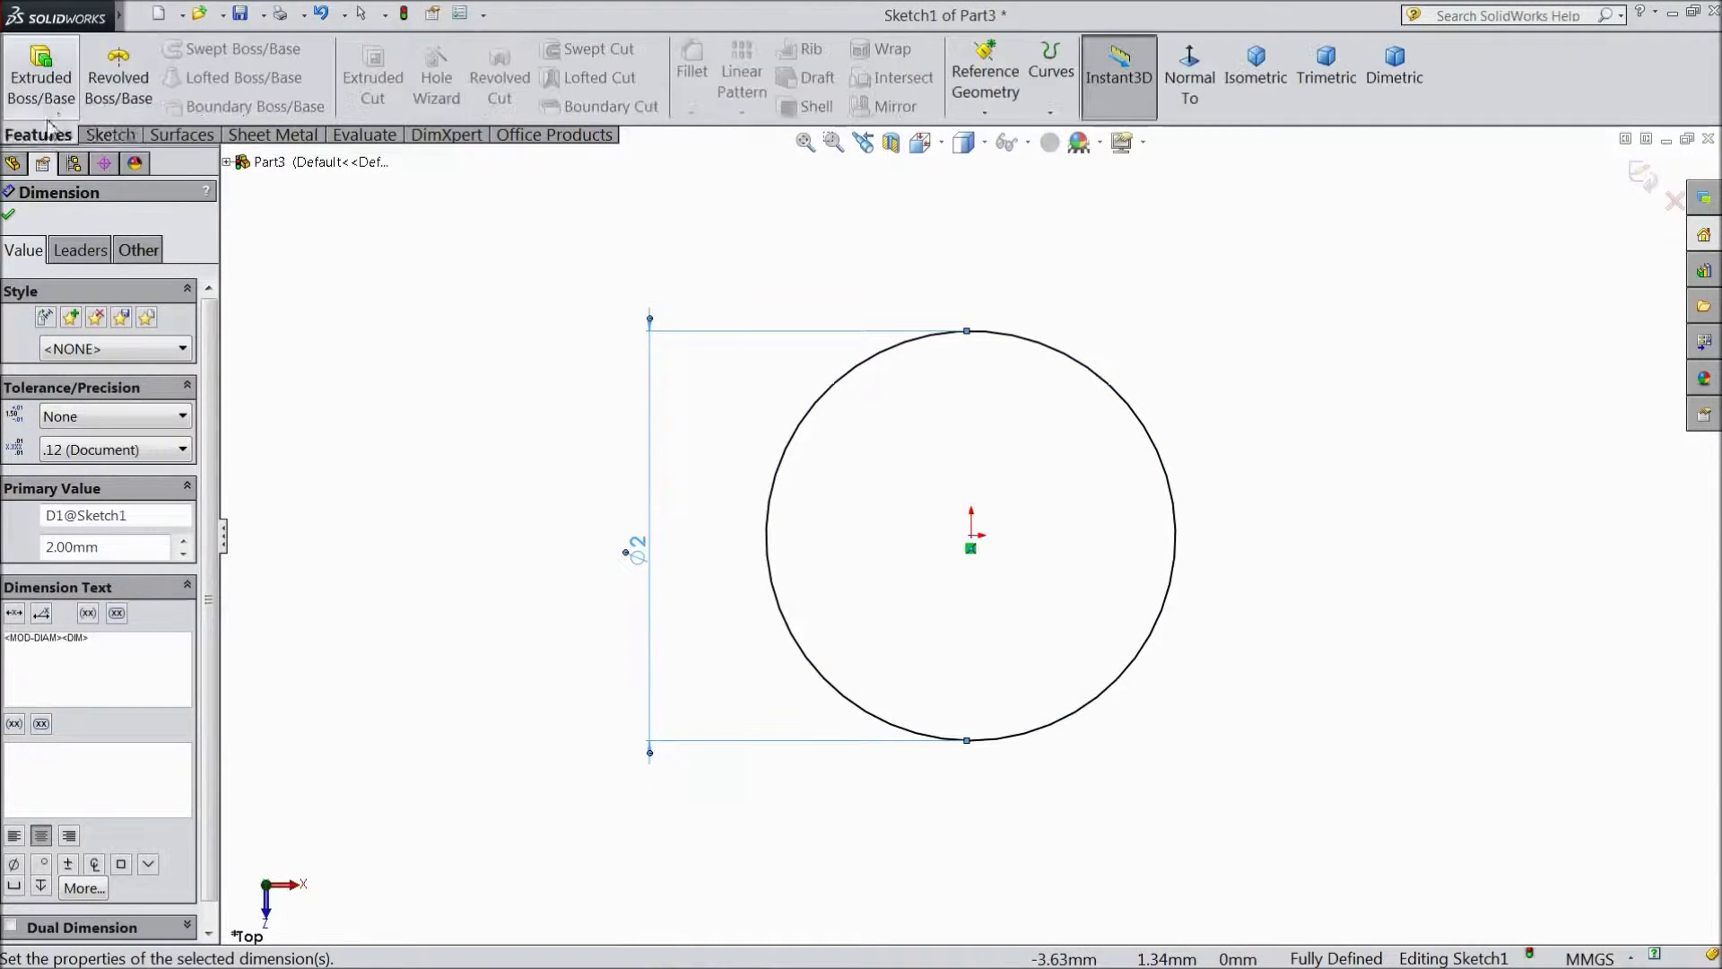
{"action": "left_click", "coordinate": [42, 85]}
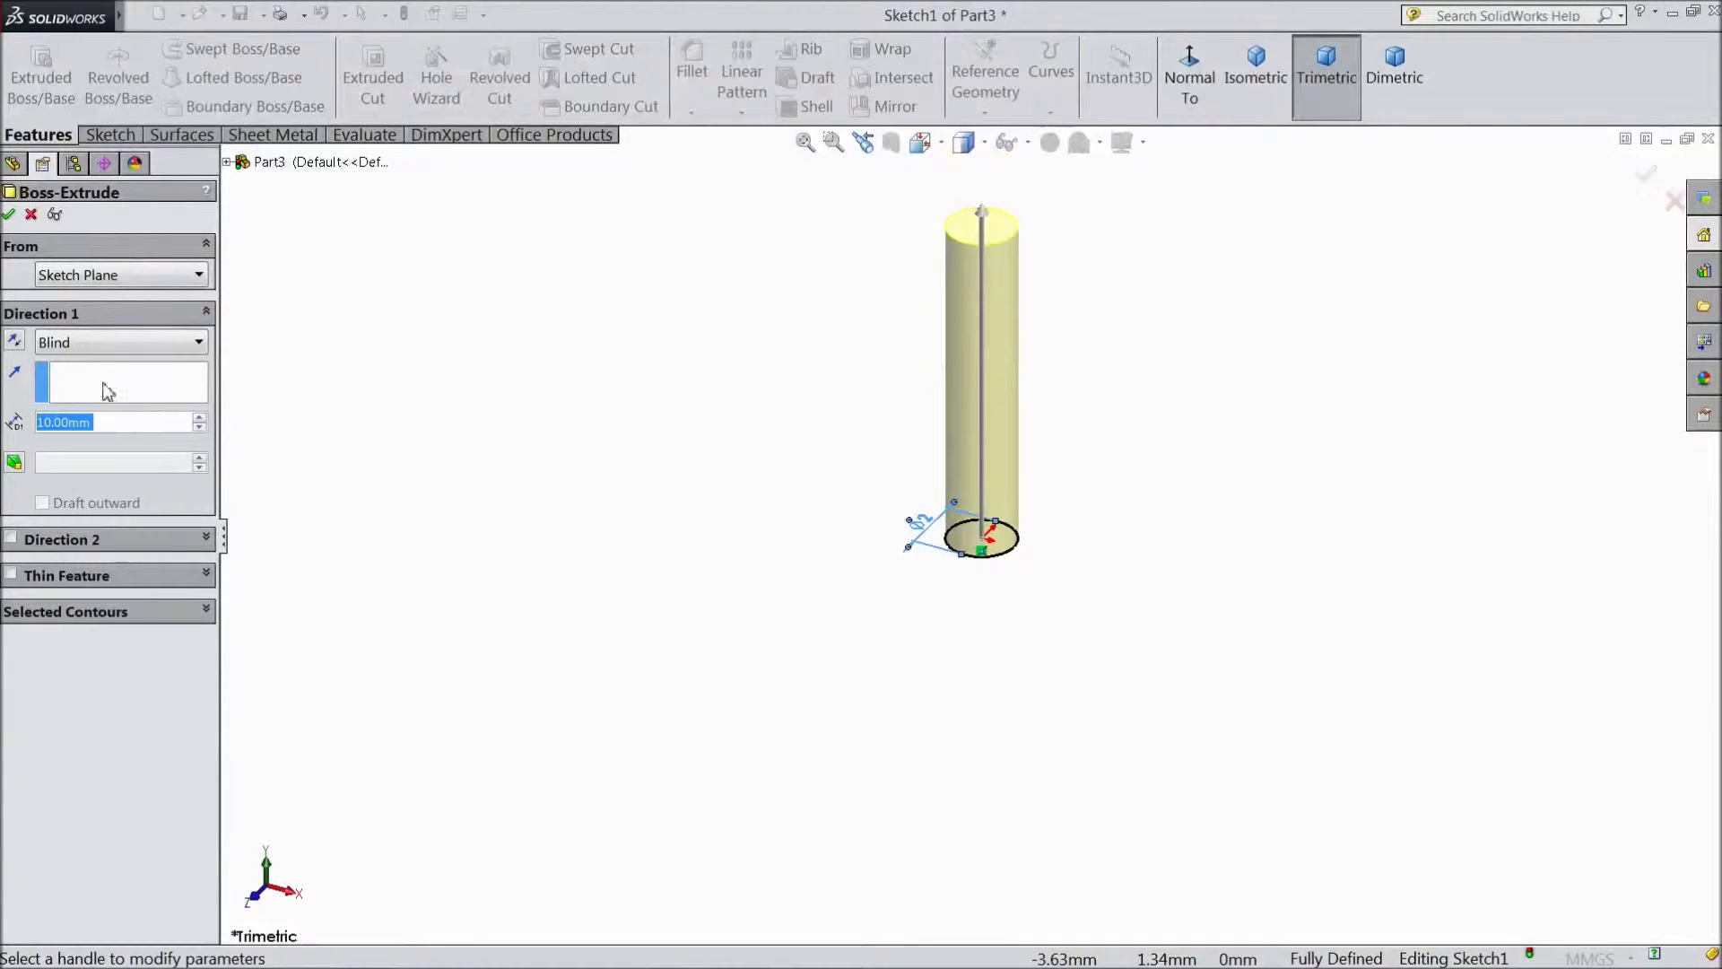
{"action": "type", "text": "8"}
{"action": "key", "text": "Return"}
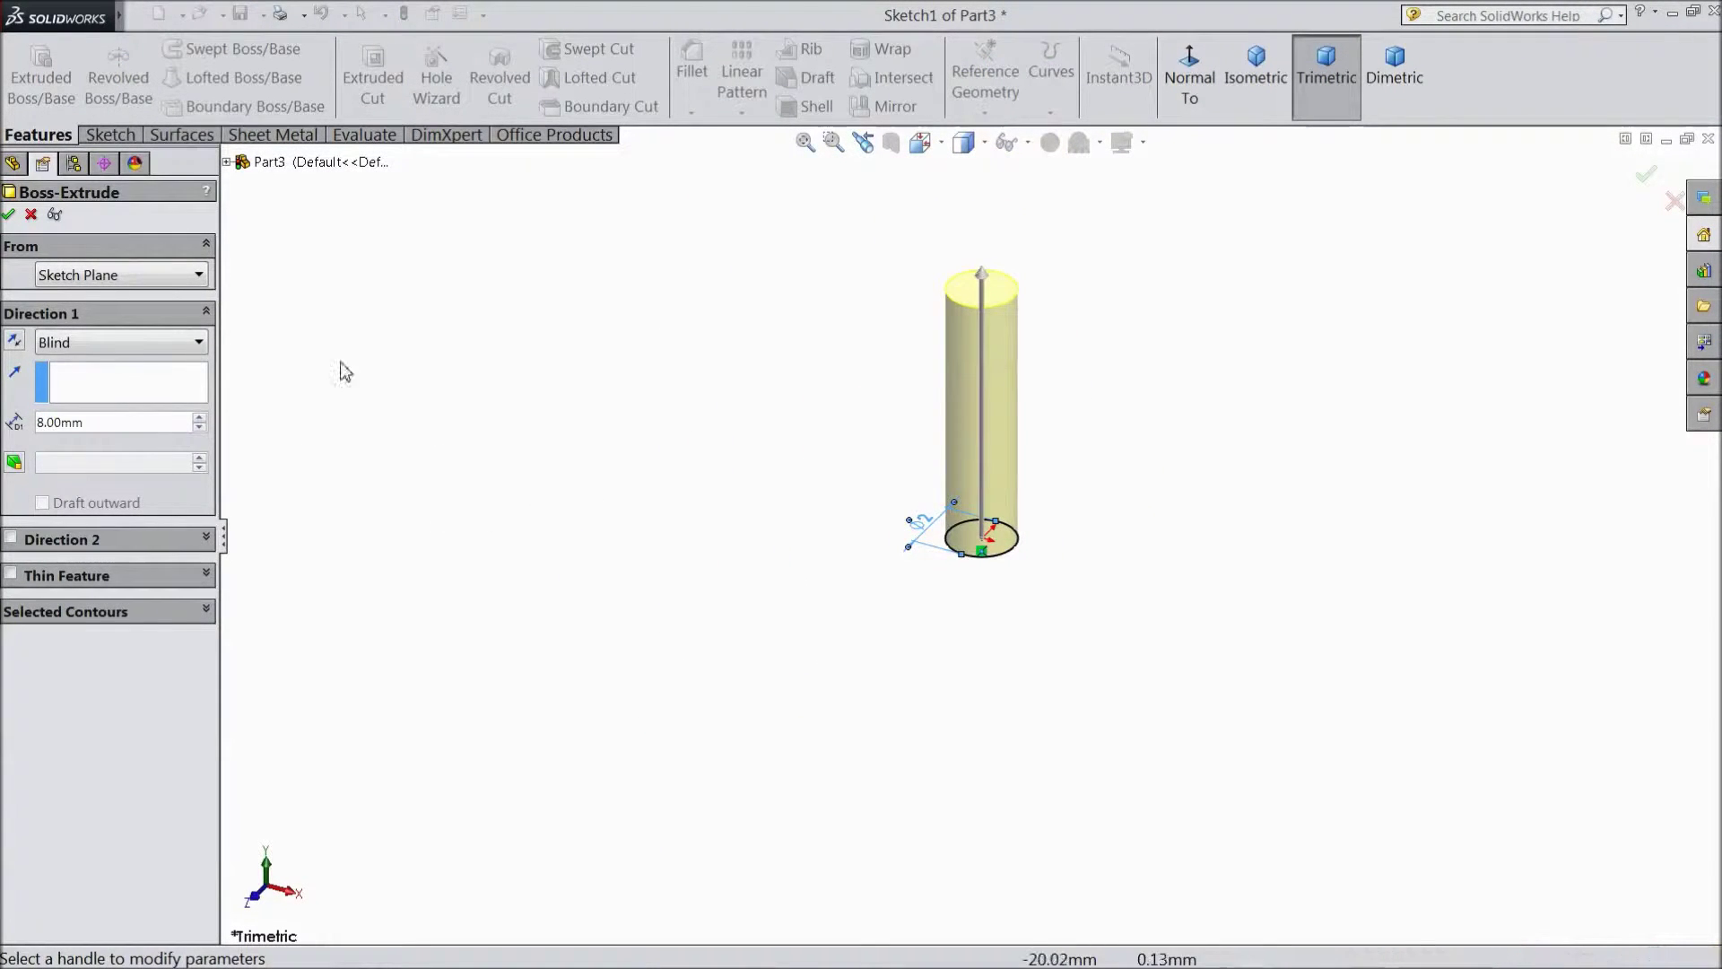
{"action": "left_click", "coordinate": [114, 343]}
{"action": "left_click", "coordinate": [112, 461]}
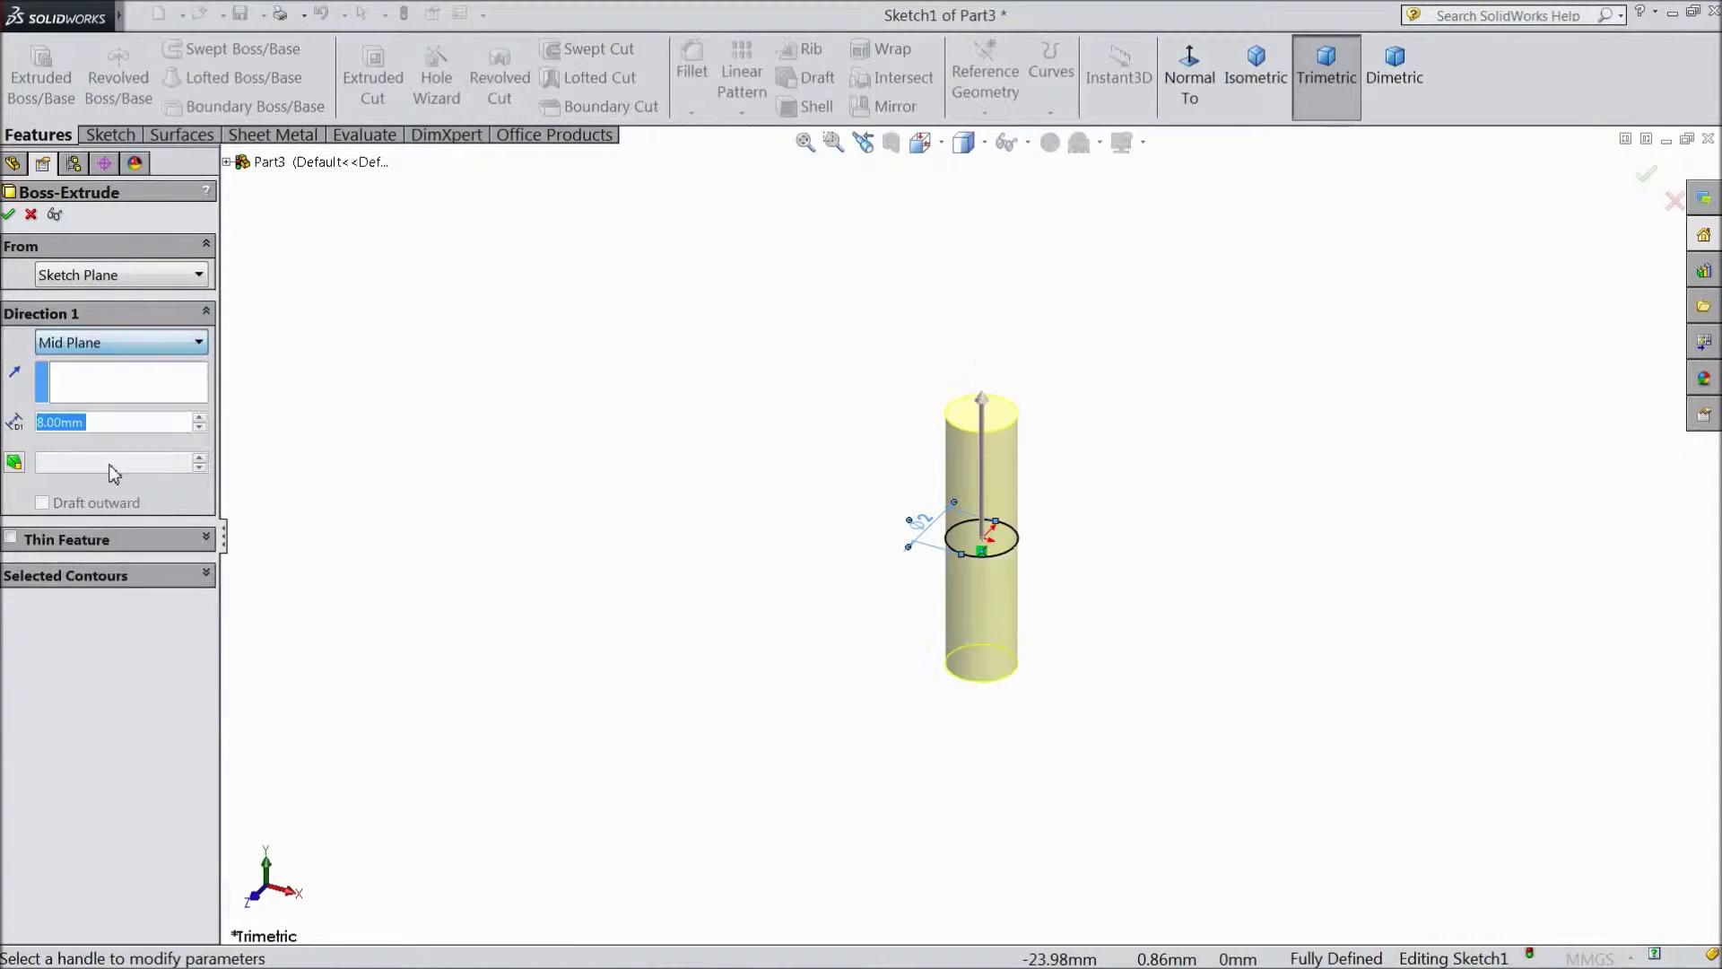
{"action": "left_click", "coordinate": [10, 214]}
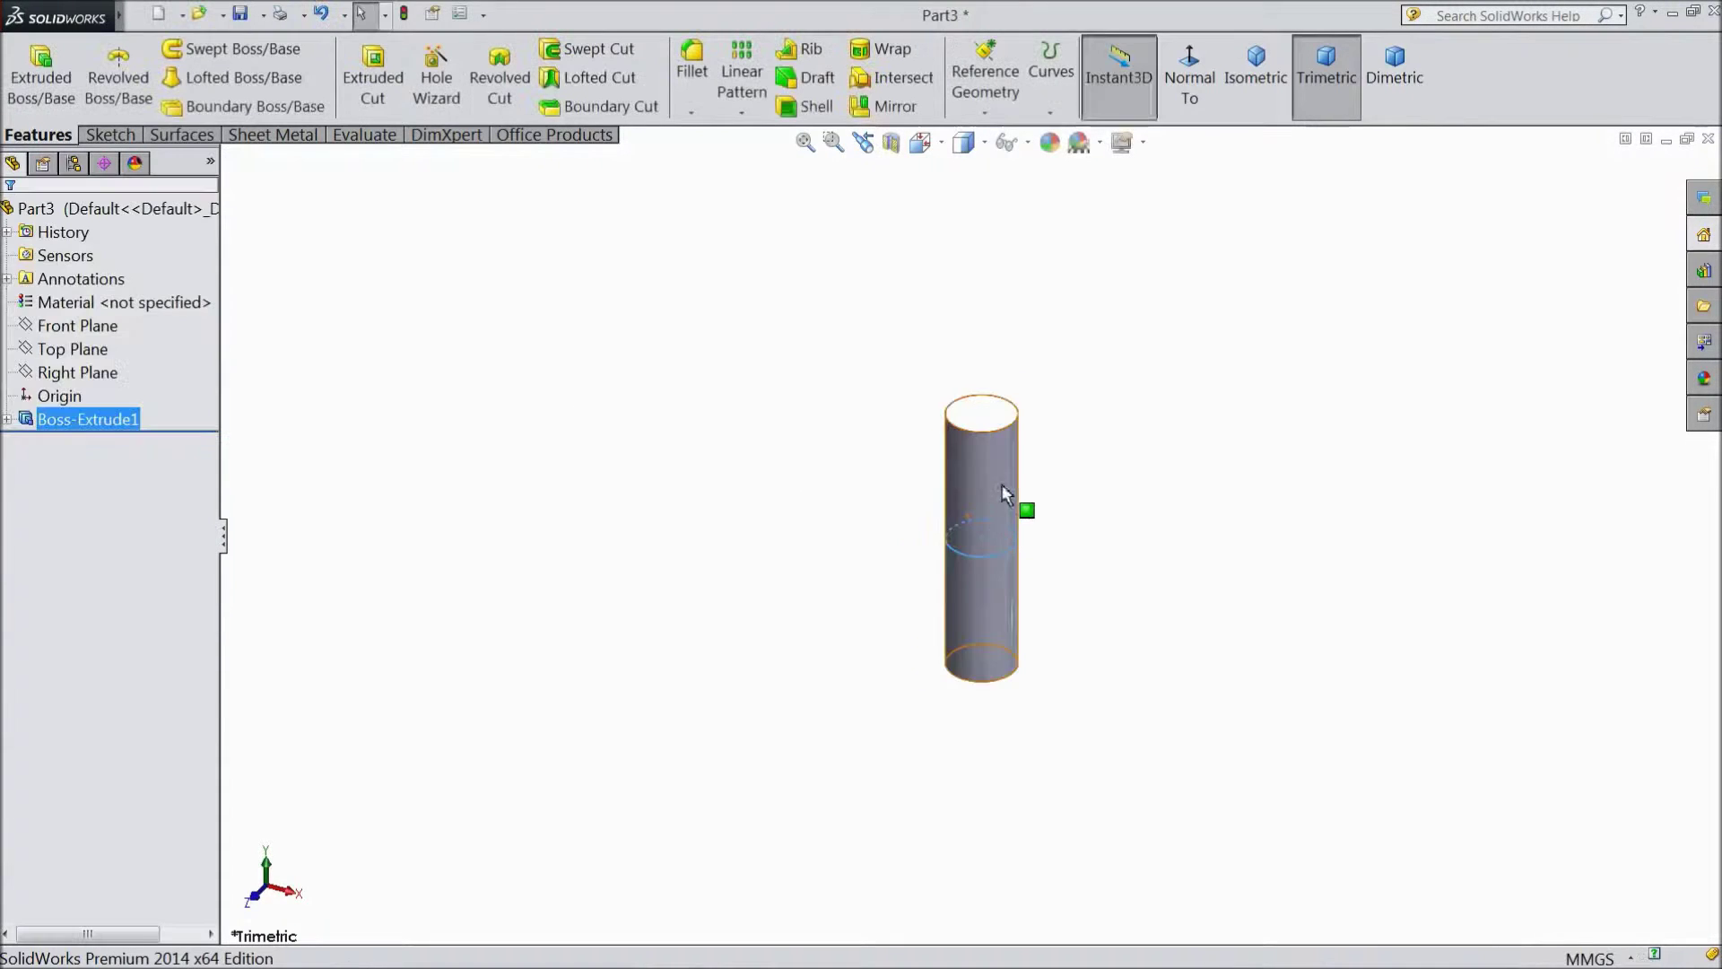
{"action": "scroll", "coordinate": [1003, 492], "scroll_direction": "down", "scroll_amount": 2}
{"action": "scroll", "coordinate": [1017, 527], "scroll_direction": "down", "scroll_amount": 3}
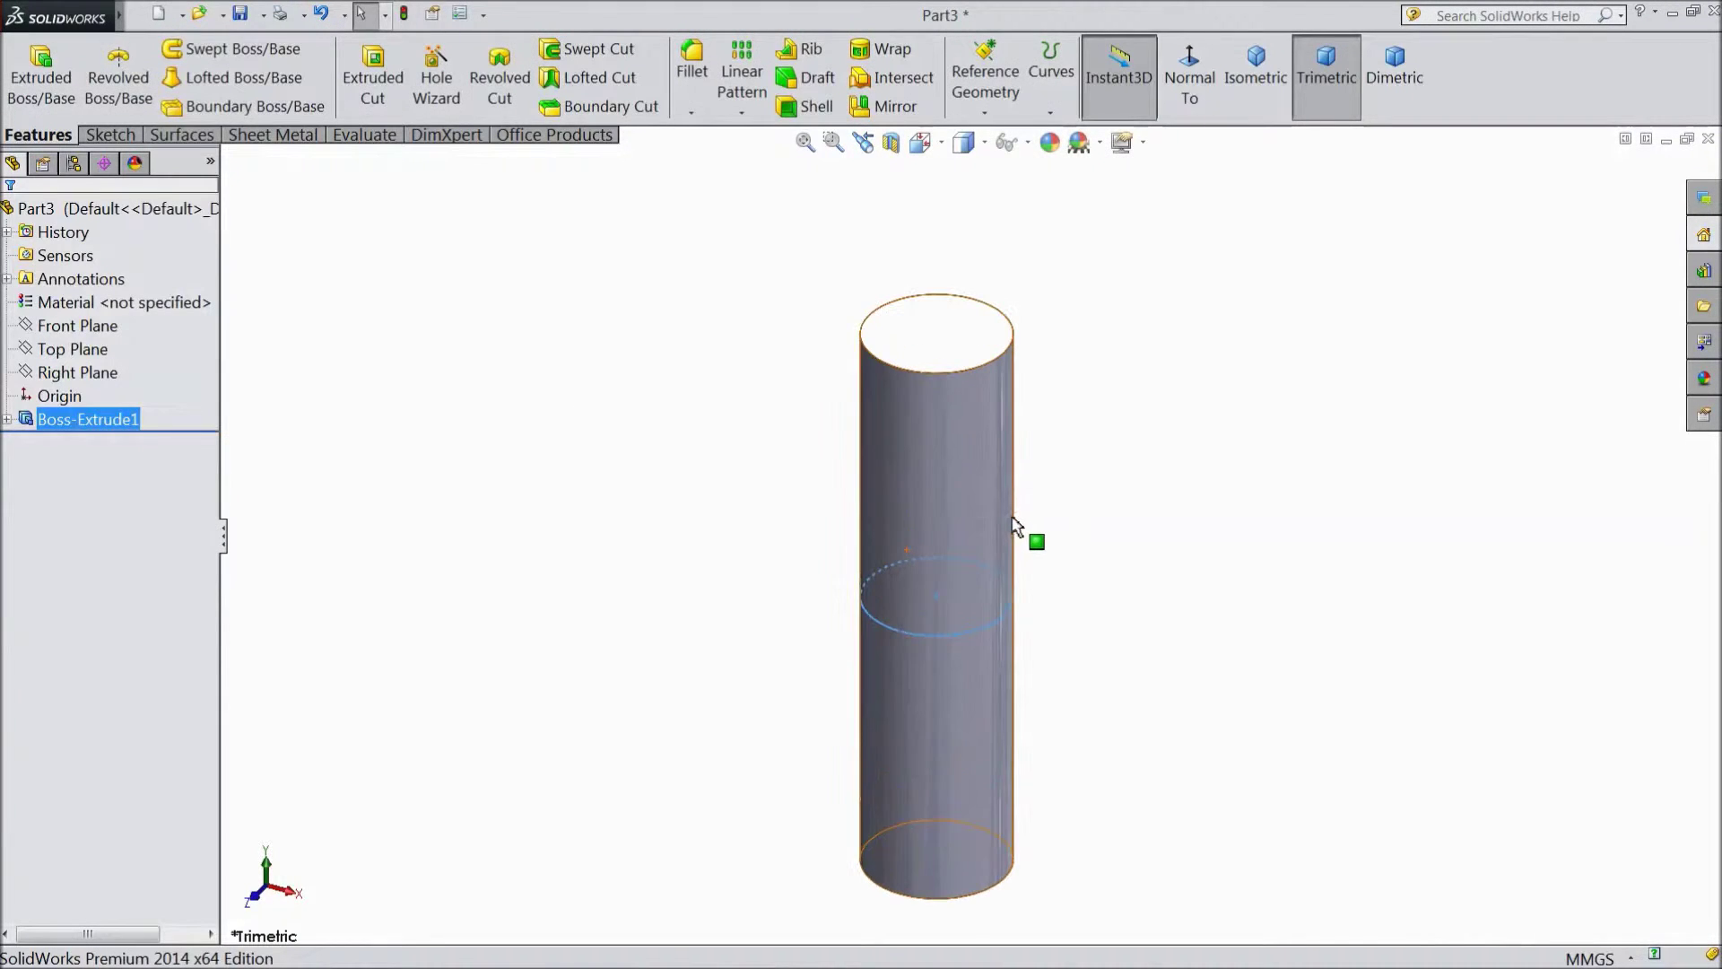
{"action": "left_click", "coordinate": [694, 113]}
Chamfer the cylinder's top face and bottom edge at 0.1 mm × 45°.
{"action": "left_click", "coordinate": [722, 165]}
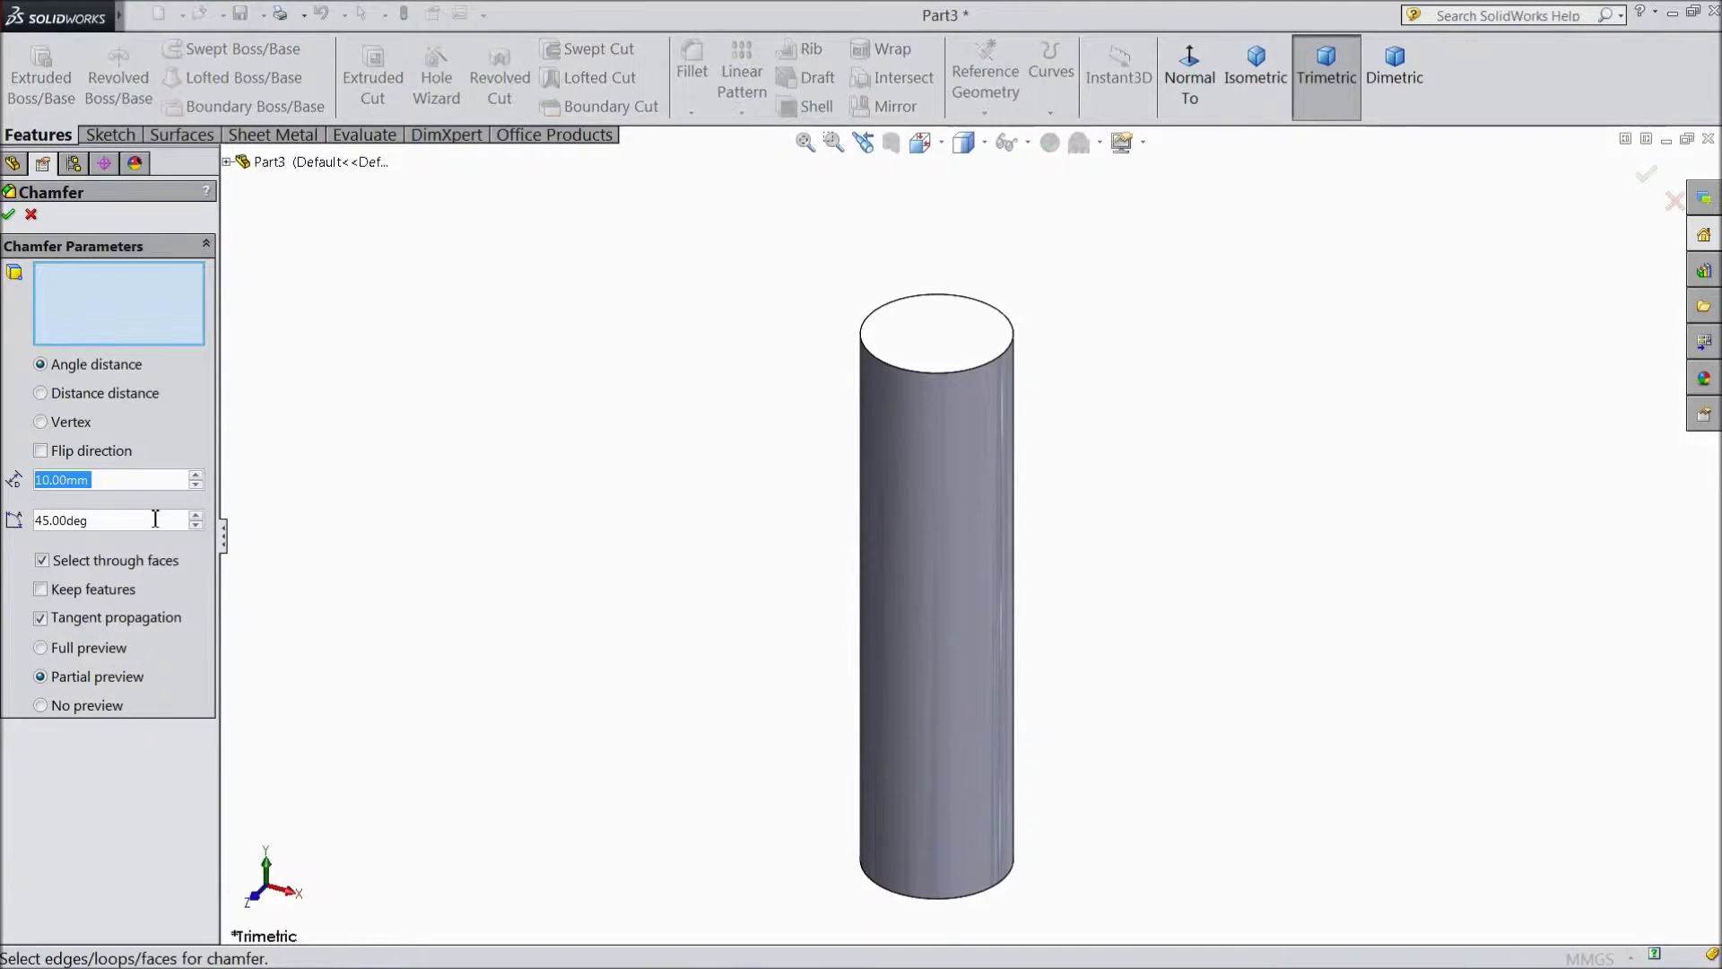
{"action": "type", "text": "0.25"}
{"action": "key", "text": "Return"}
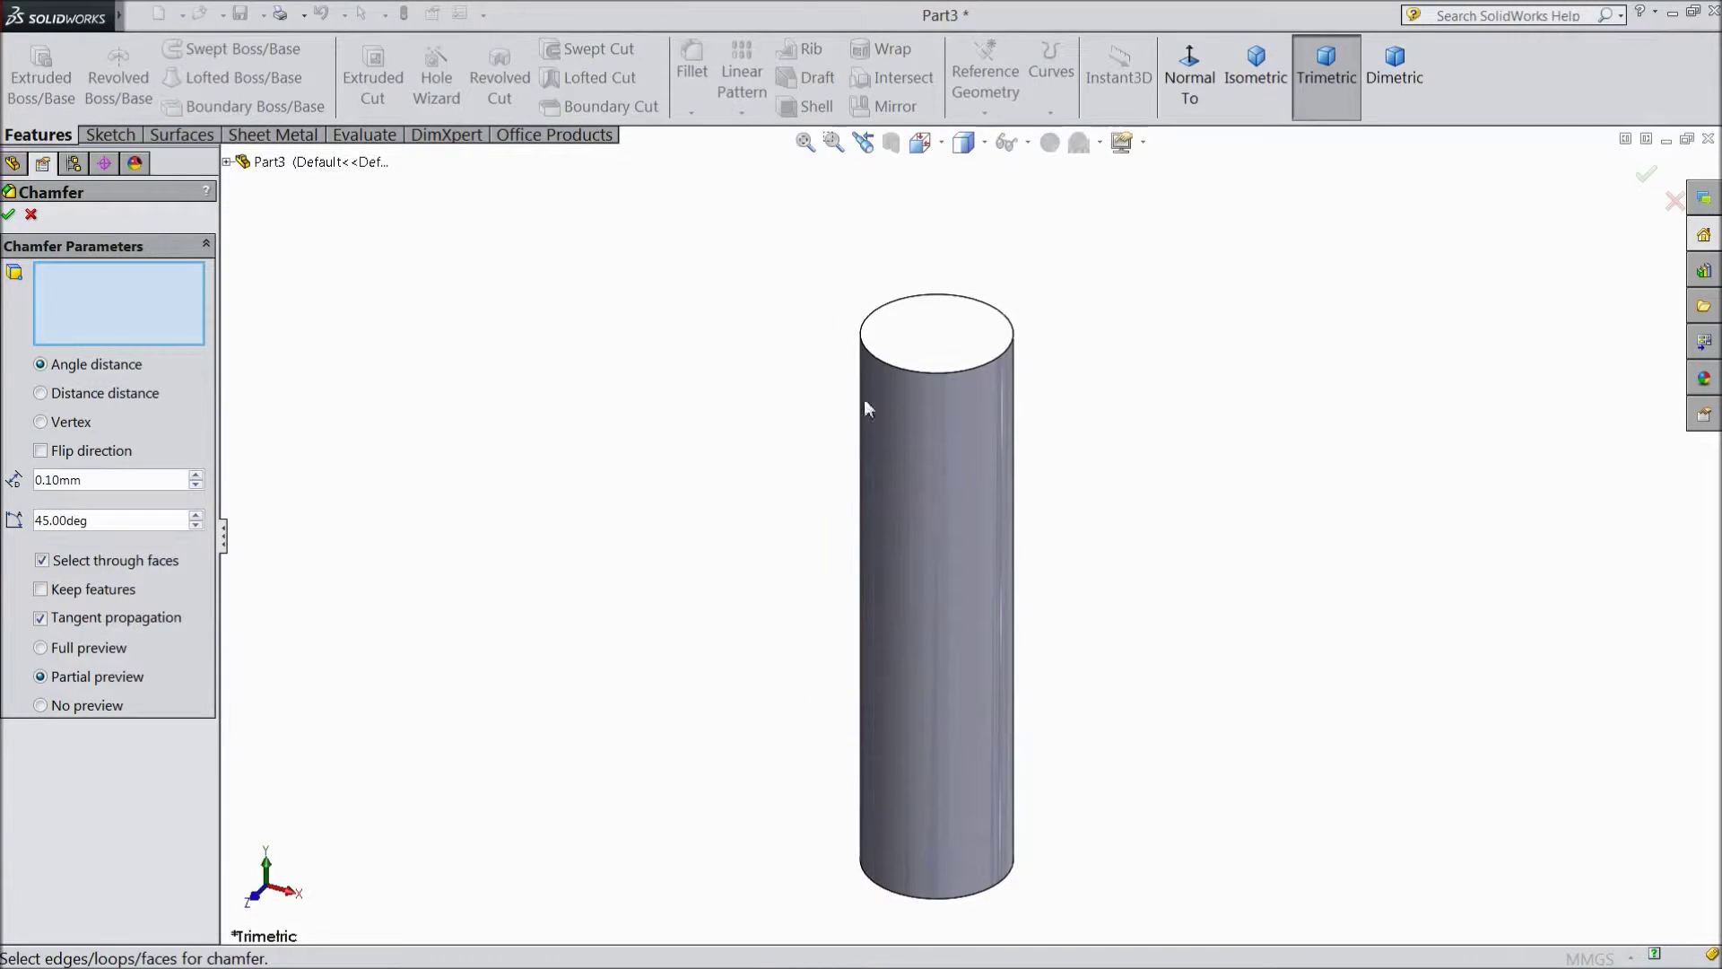
{"action": "left_click", "coordinate": [910, 344]}
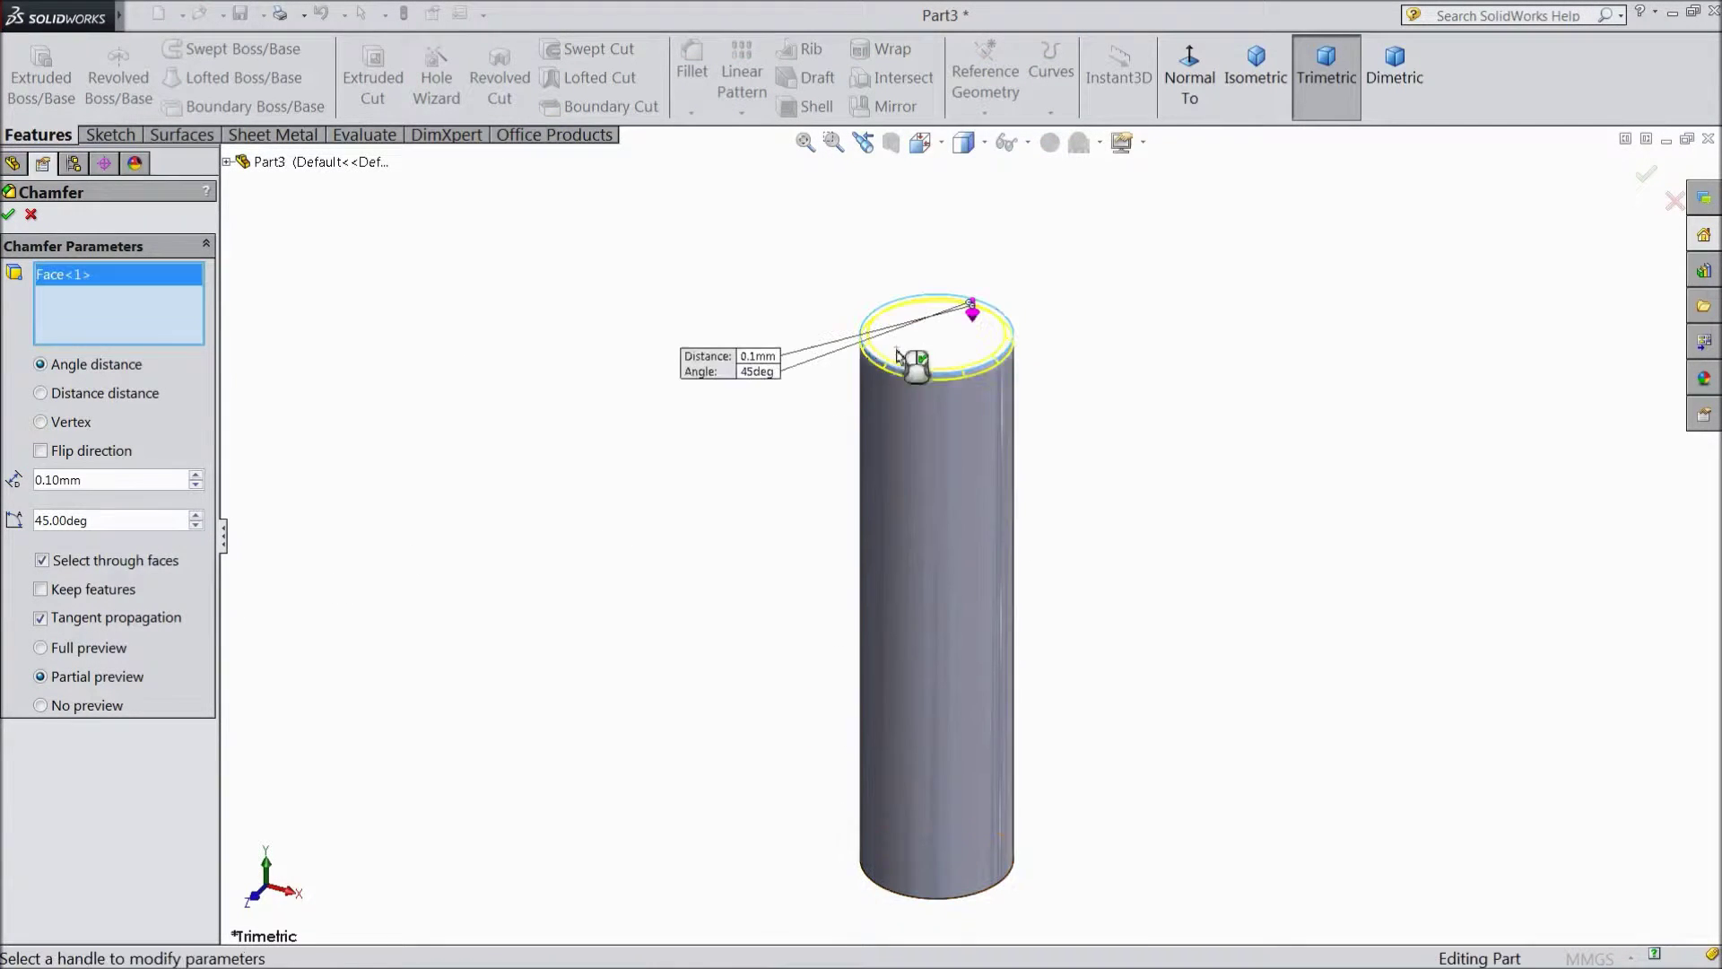
{"action": "left_click", "coordinate": [988, 897]}
{"action": "left_click", "coordinate": [1648, 181]}
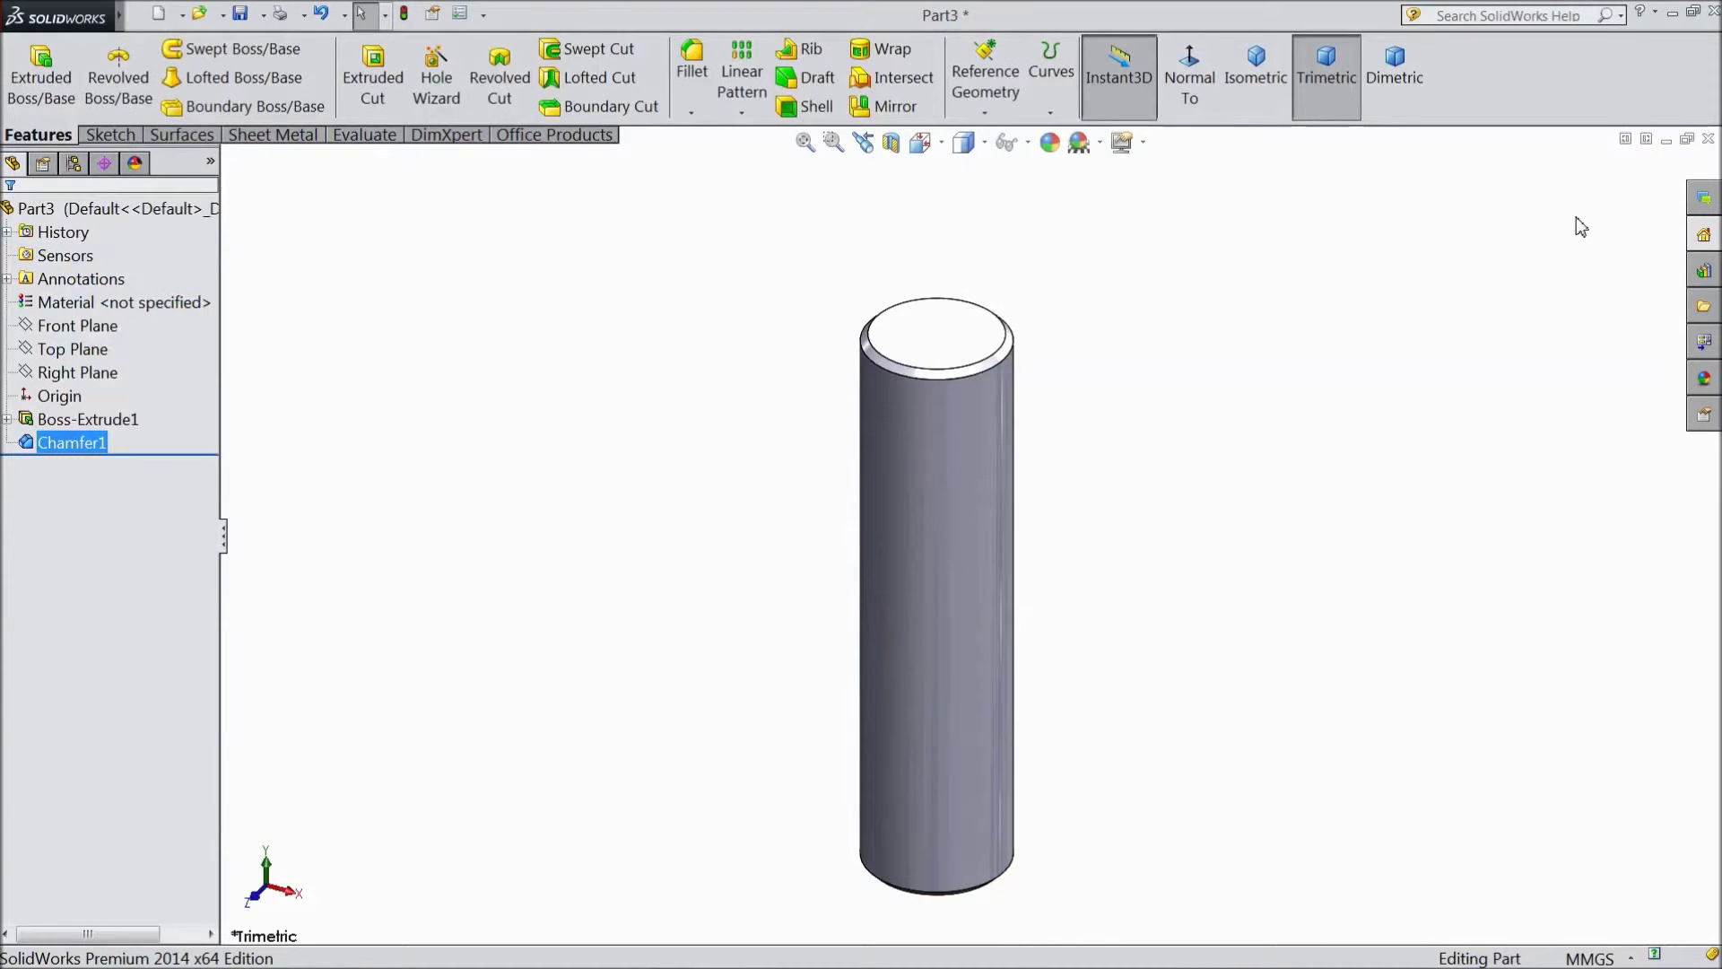
{"action": "middle_click_drag", "start_coordinate": [1100, 451], "coordinate": [1063, 554]}
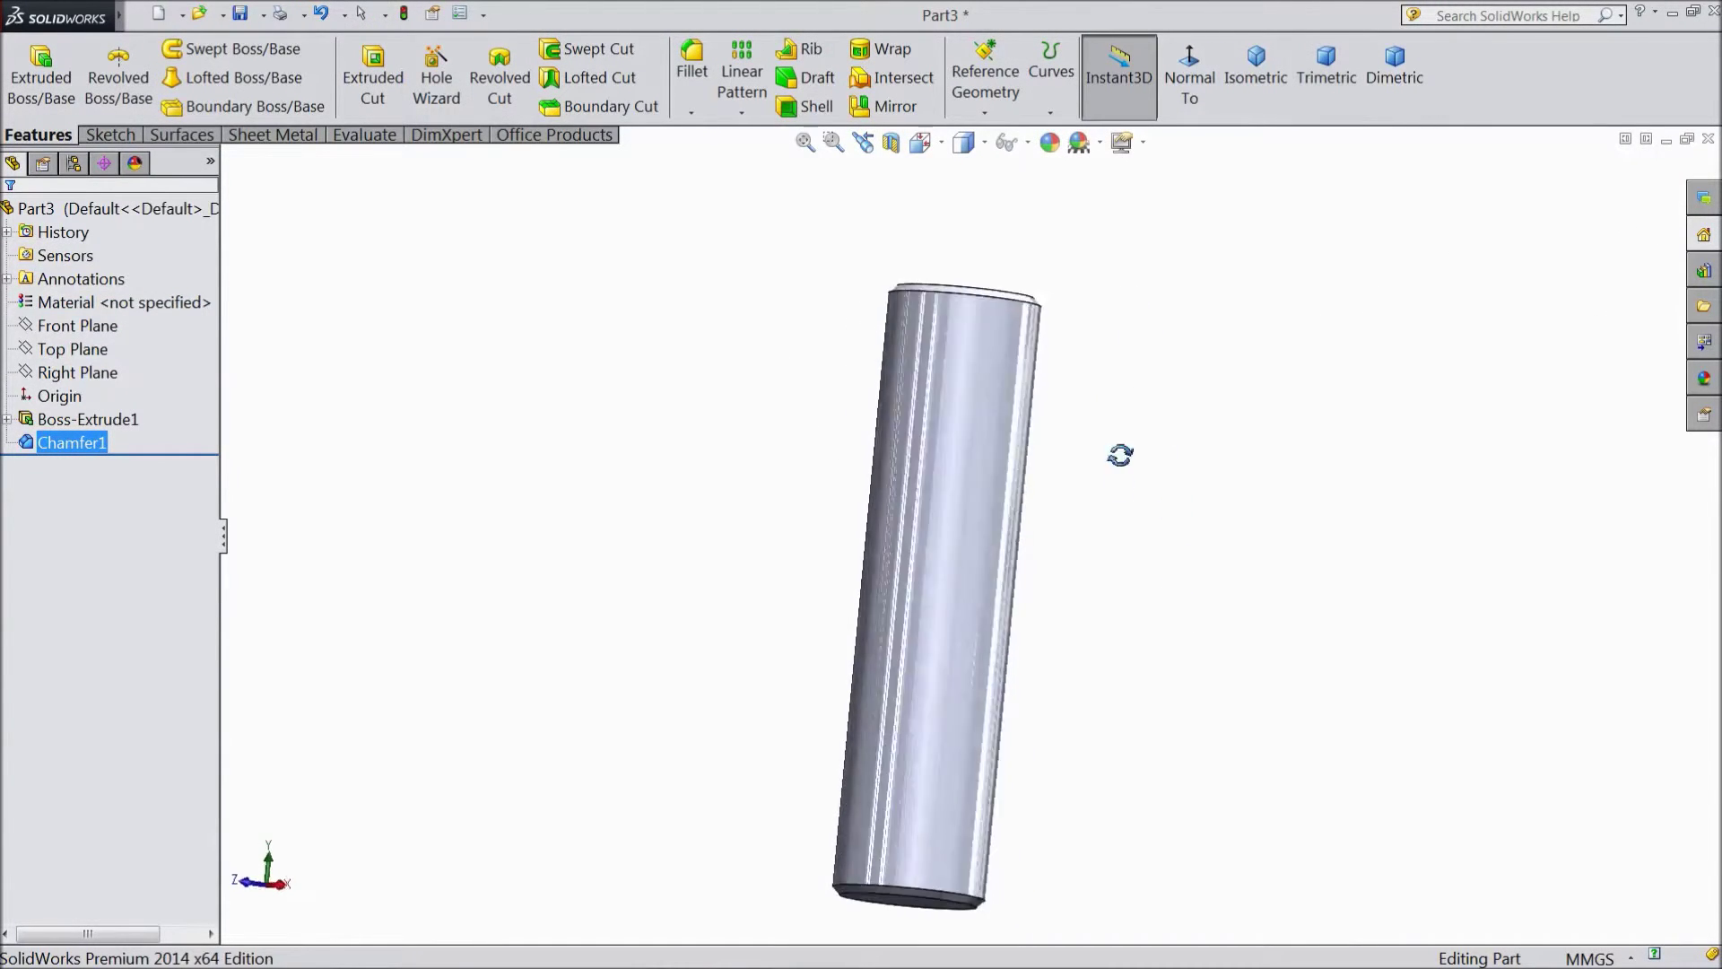
{"action": "middle_click_drag", "start_coordinate": [1063, 555], "coordinate": [1015, 523]}
{"action": "left_click", "coordinate": [150, 211]}
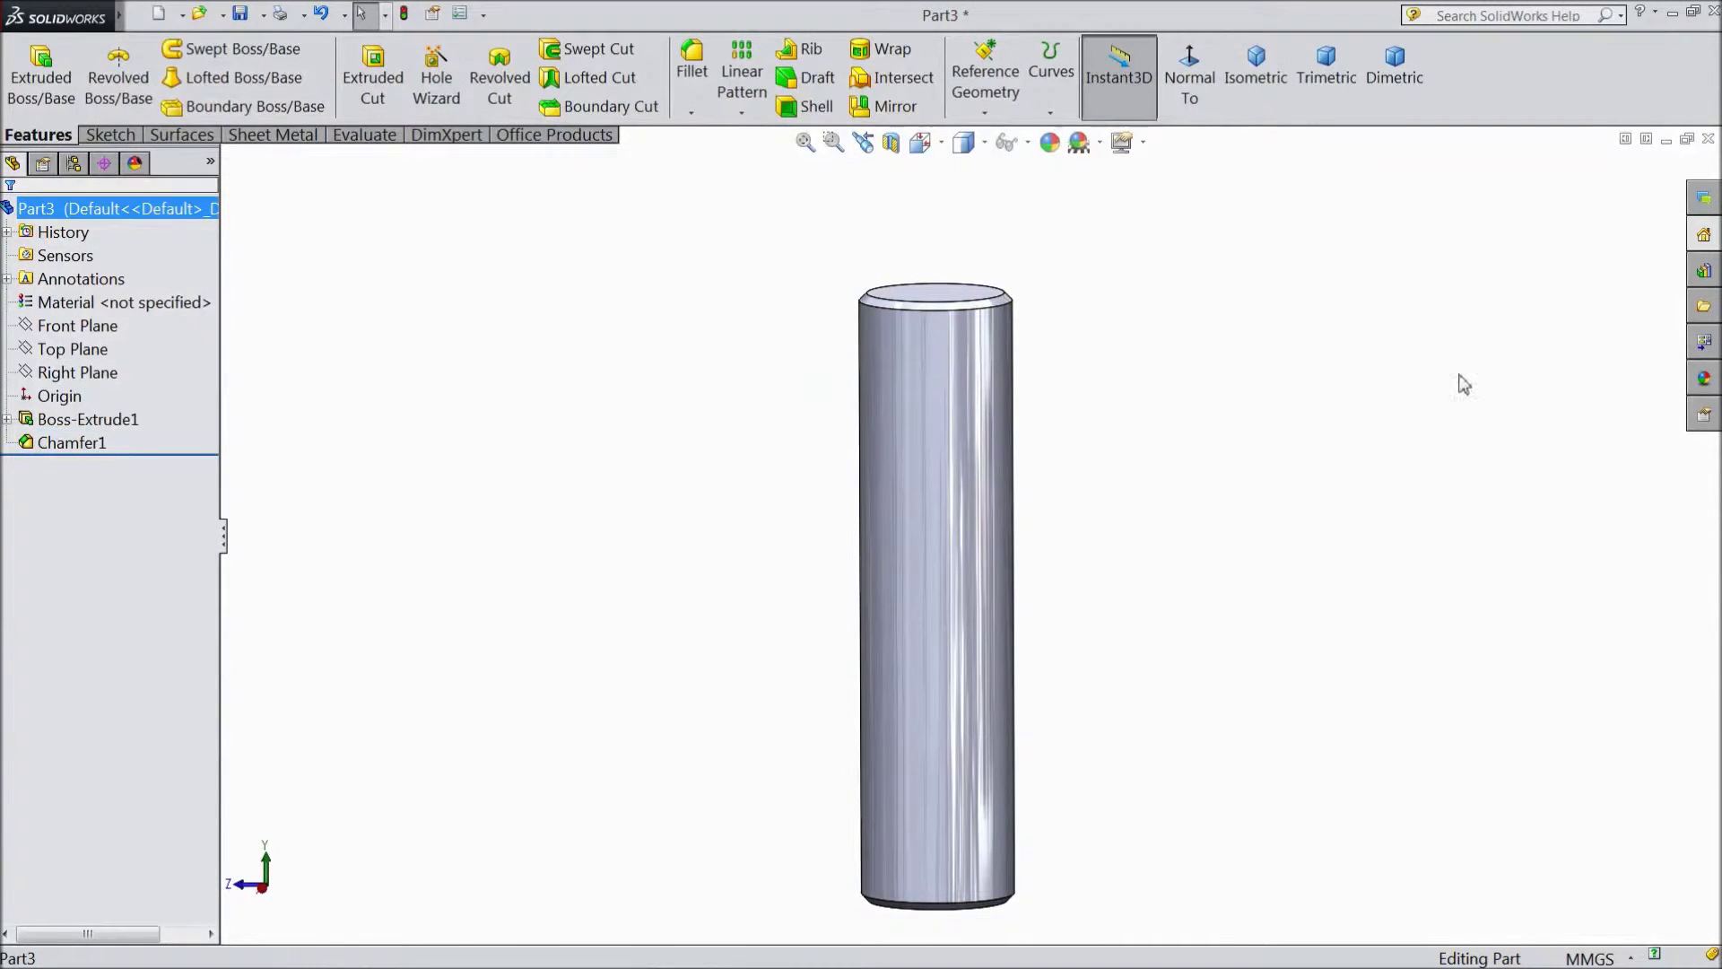
Apply Metal > Steel's satin finish stainless steel appearance to the stud.
{"action": "left_click", "coordinate": [1704, 378]}
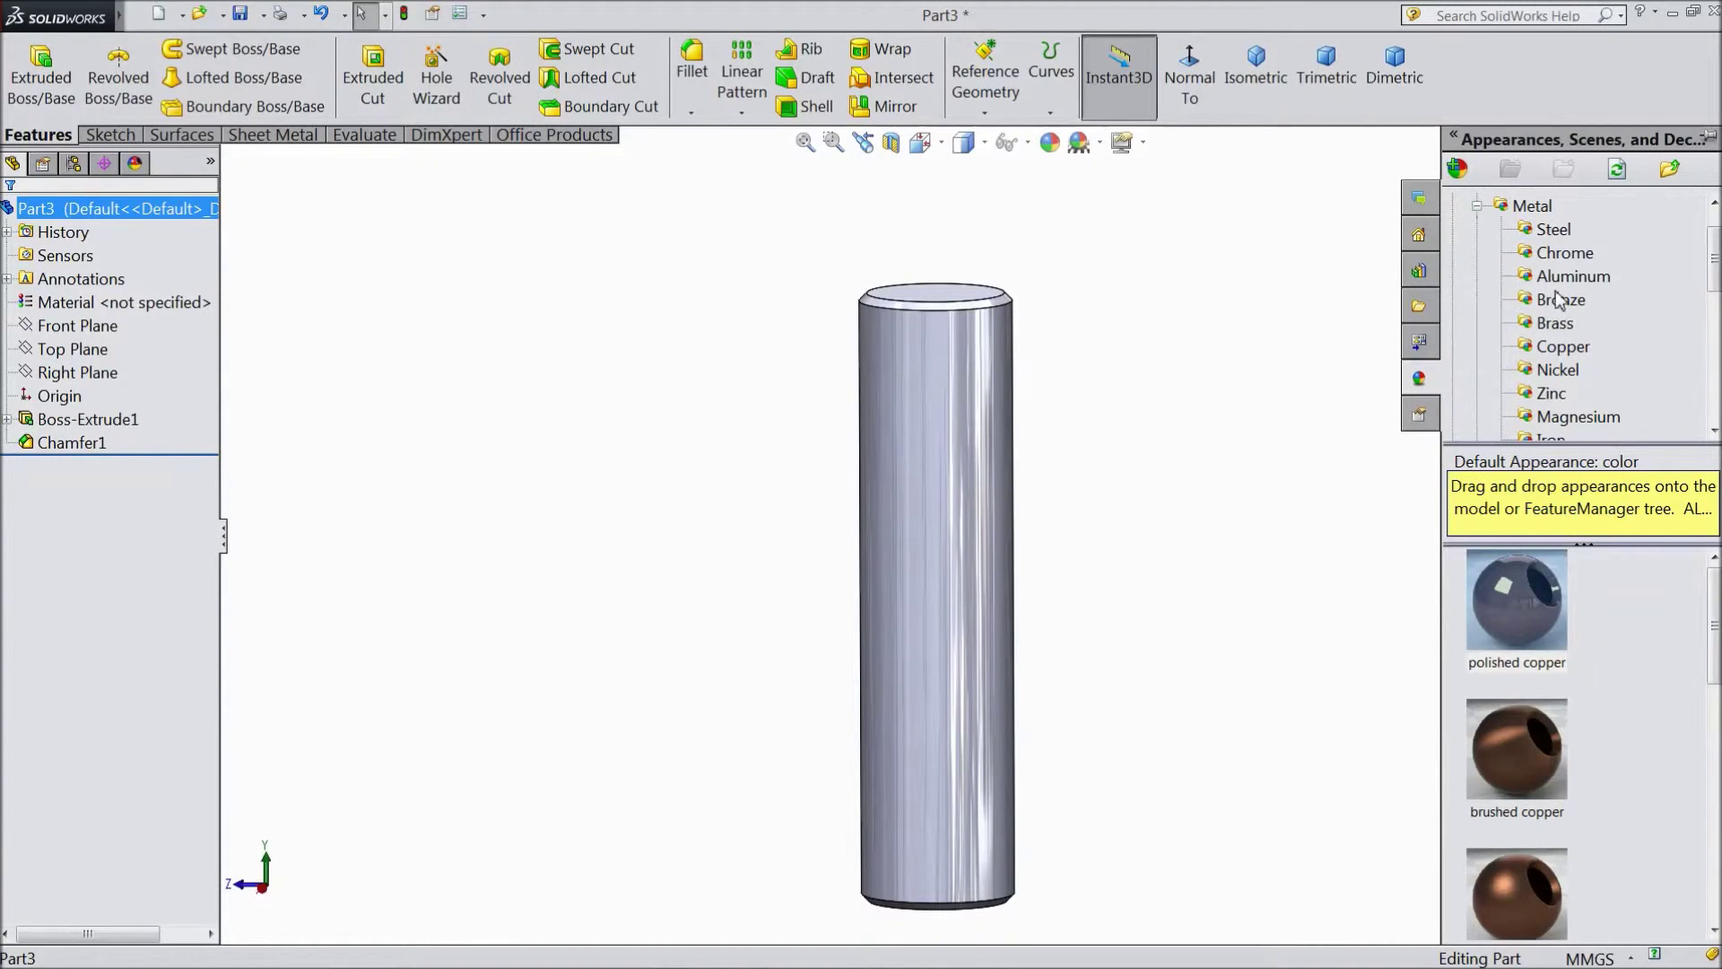
{"action": "scroll", "coordinate": [1544, 748], "scroll_direction": "down", "scroll_amount": 1}
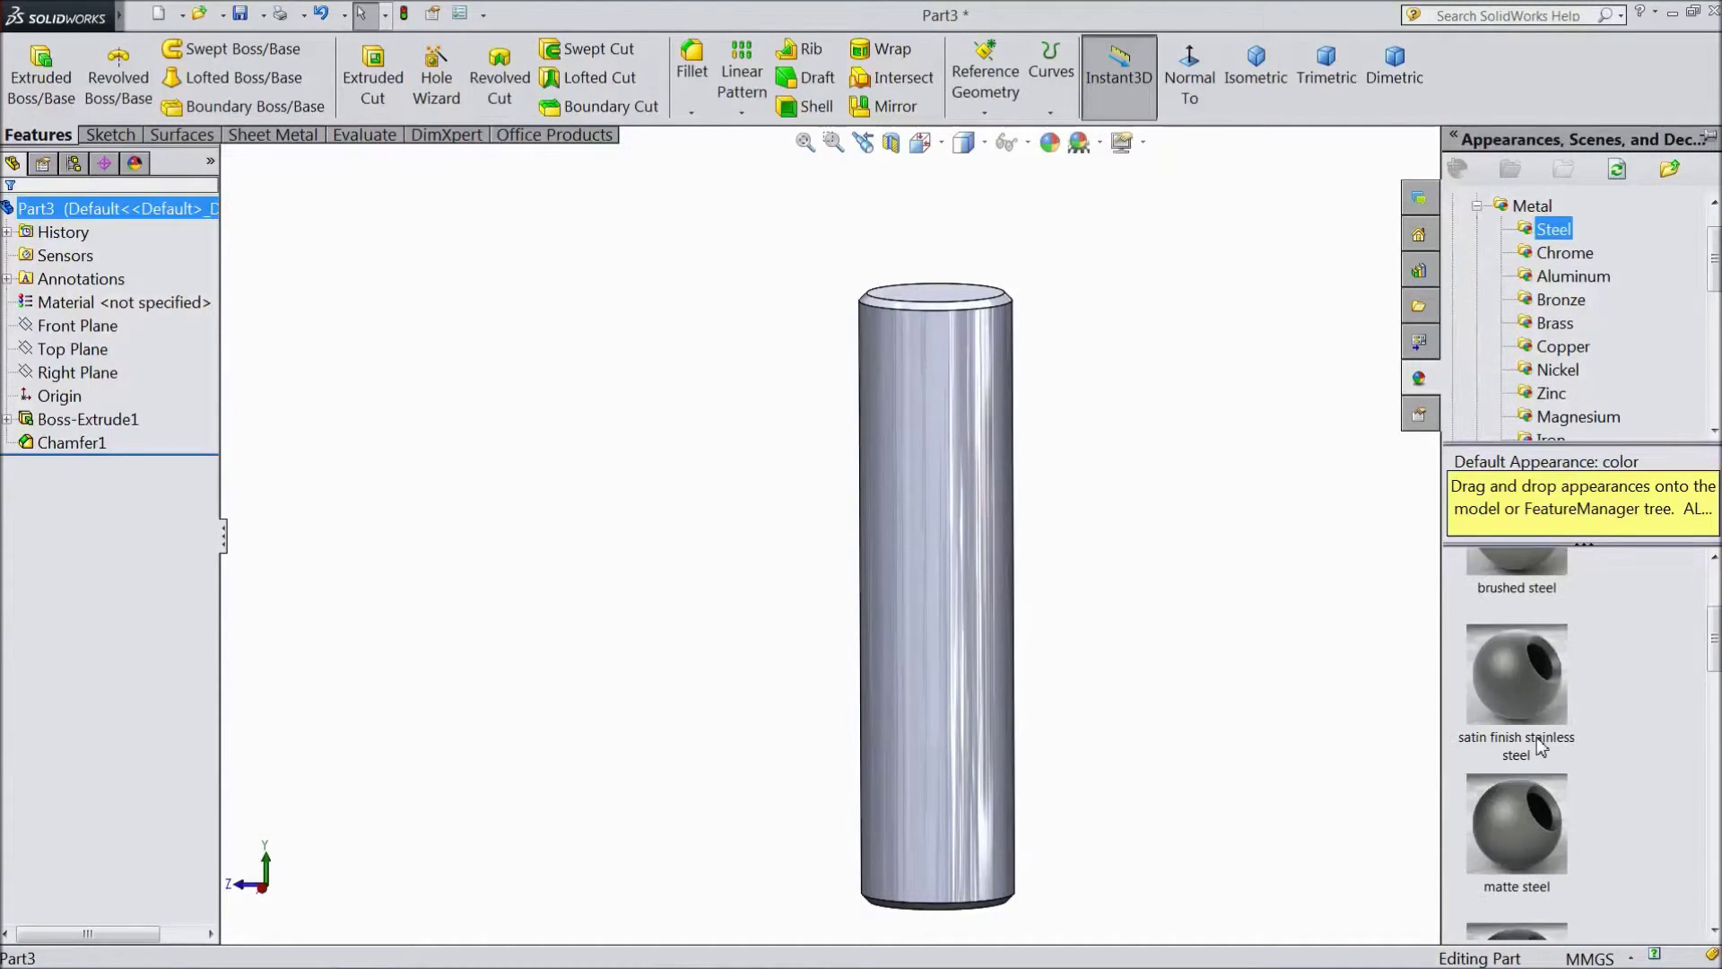
{"action": "double_click", "coordinate": [1525, 713]}
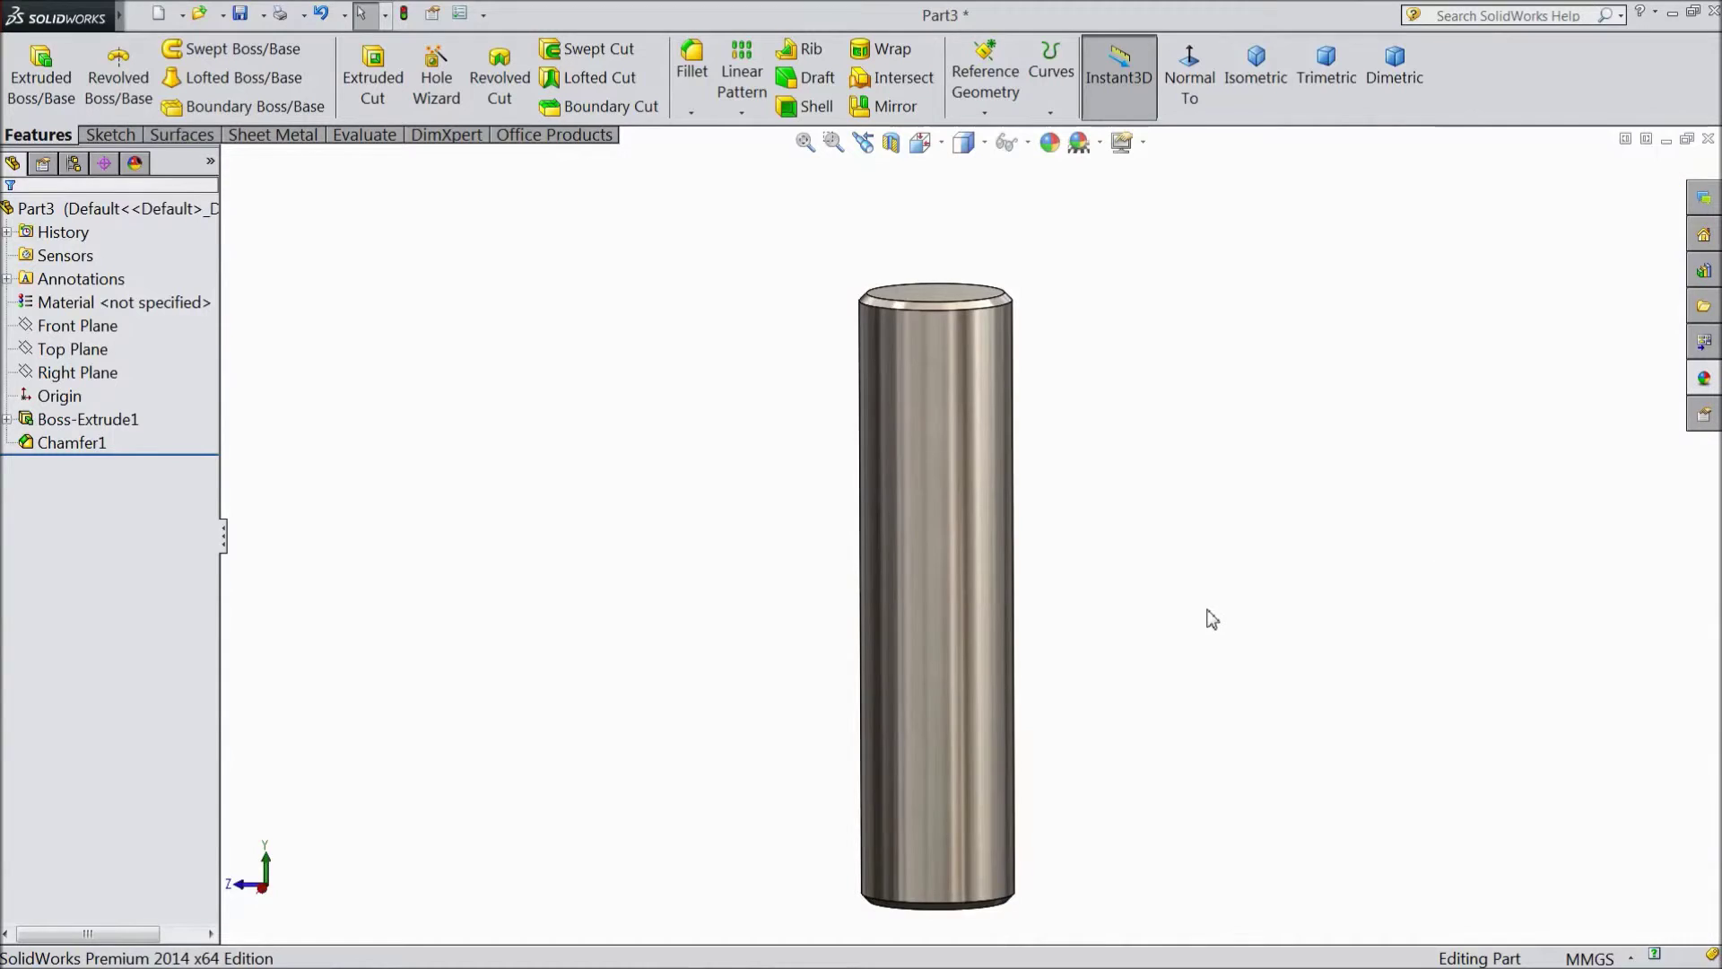
{"action": "mouse_move", "coordinate": [1207, 614]}
{"action": "middle_mouse_down"}
{"action": "mouse_move", "coordinate": [908, 538]}
{"action": "mouse_move", "coordinate": [1111, 554]}
{"action": "mouse_move", "coordinate": [1199, 604]}
{"action": "mouse_move", "coordinate": [1278, 469]}
{"action": "mouse_move", "coordinate": [1200, 404]}
{"action": "mouse_move", "coordinate": [1042, 338]}
{"action": "mouse_move", "coordinate": [866, 384]}
{"action": "mouse_move", "coordinate": [880, 542]}
{"action": "mouse_move", "coordinate": [968, 562]}
{"action": "mouse_move", "coordinate": [1073, 386]}
{"action": "mouse_move", "coordinate": [1257, 547]}
{"action": "mouse_move", "coordinate": [1286, 669]}
{"action": "middle_mouse_up"}
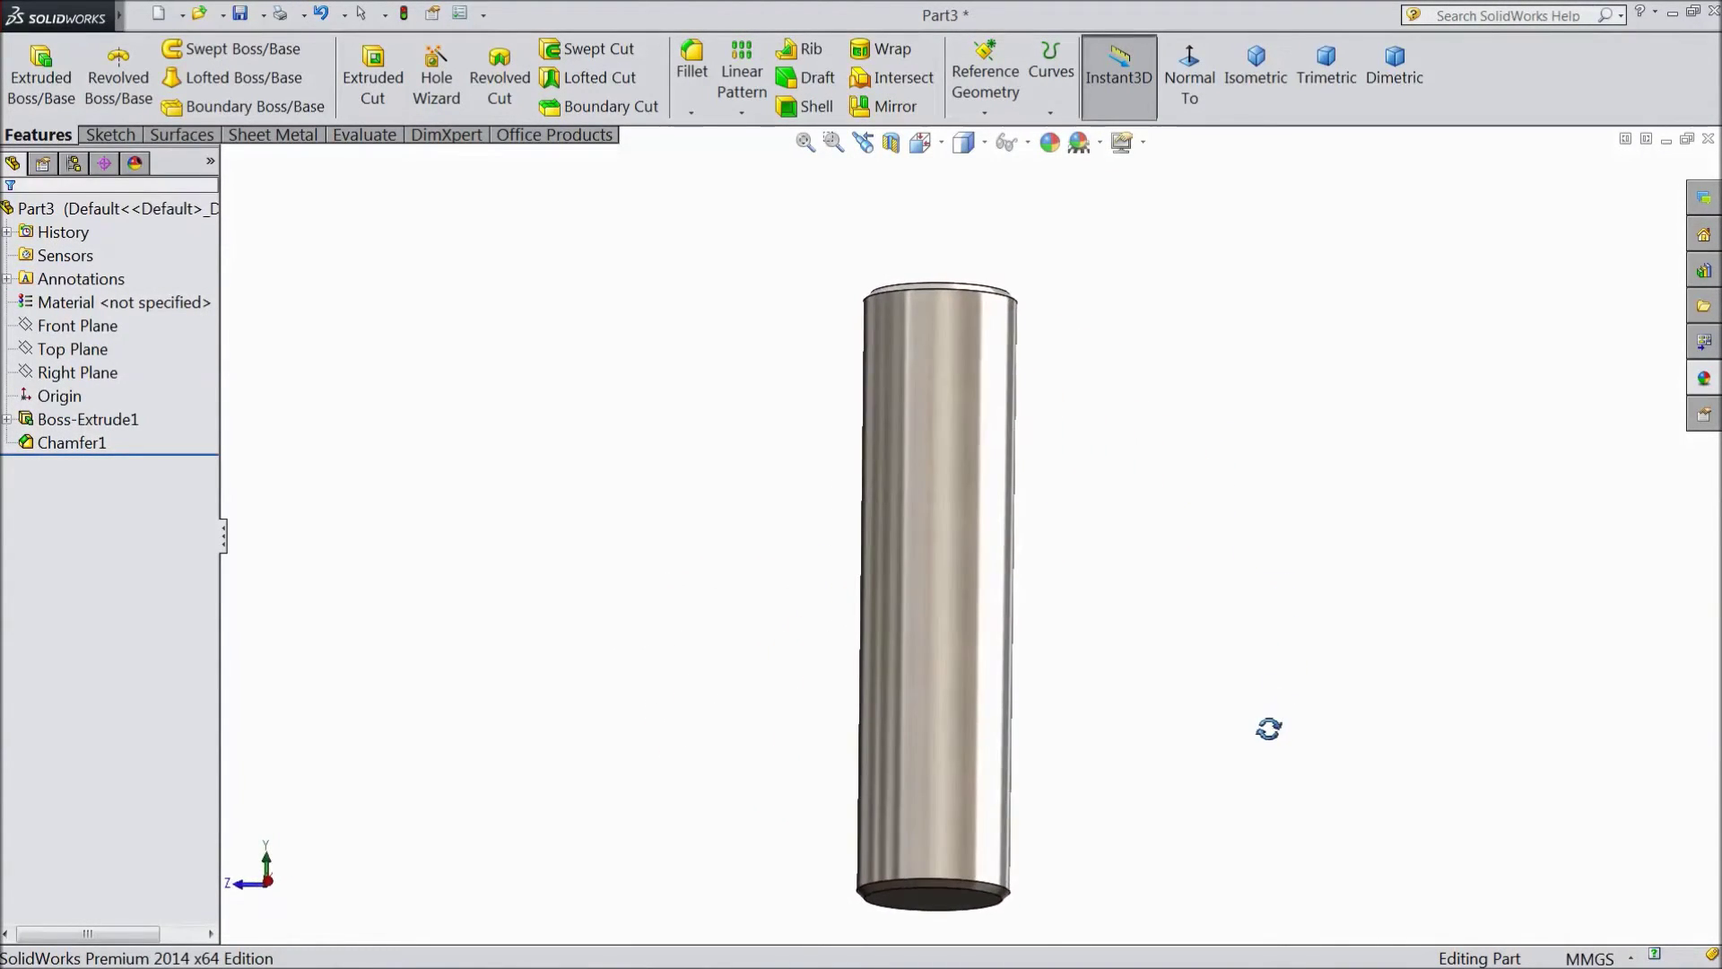